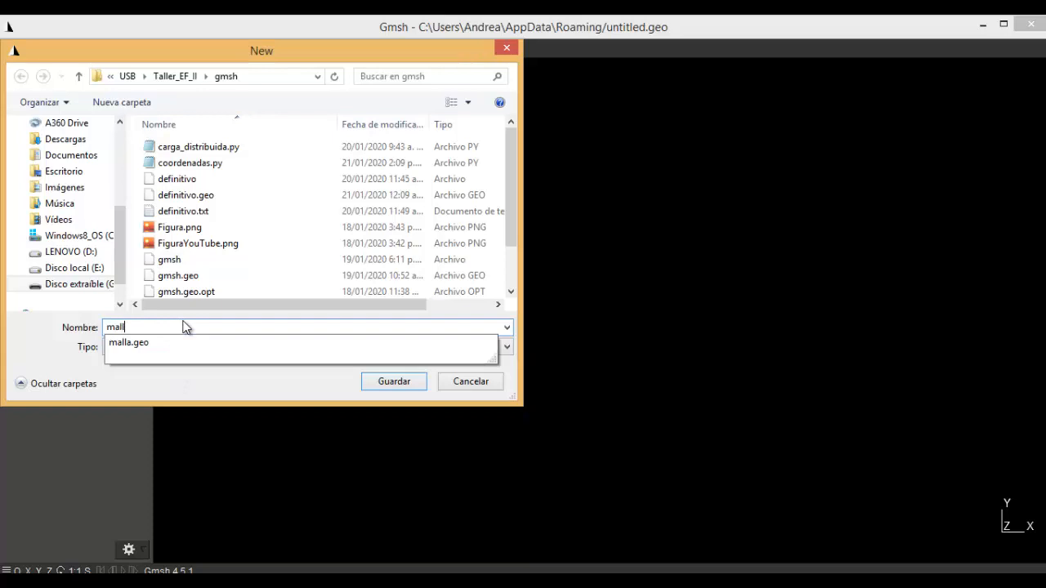
# Step: Create the new geometry file malla.geo in the gmsh folder, replacing the existing file and using the OpenCASCADE kernel
pyautogui.press('Return')
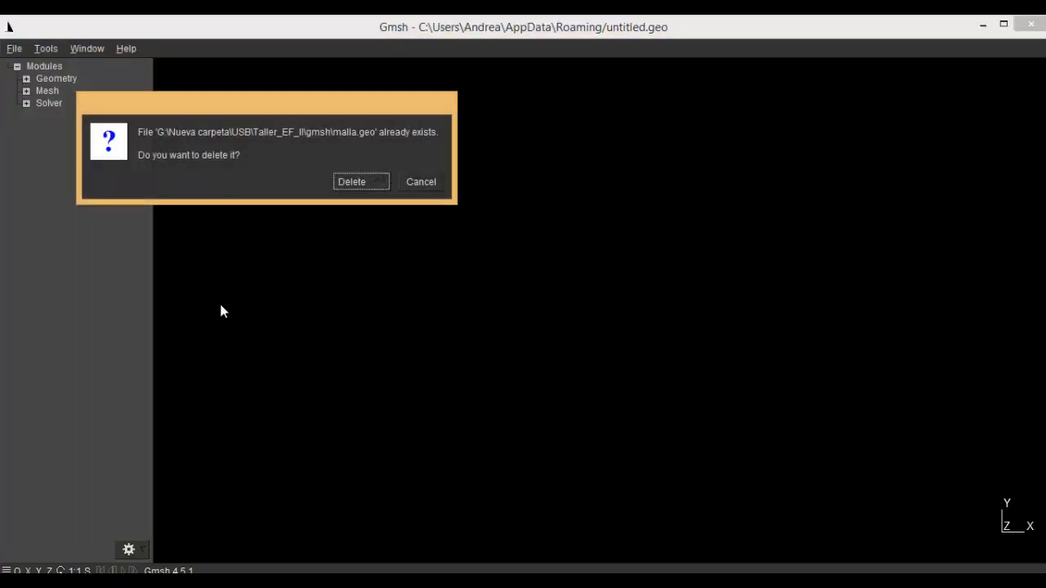
pyautogui.click(352, 181)
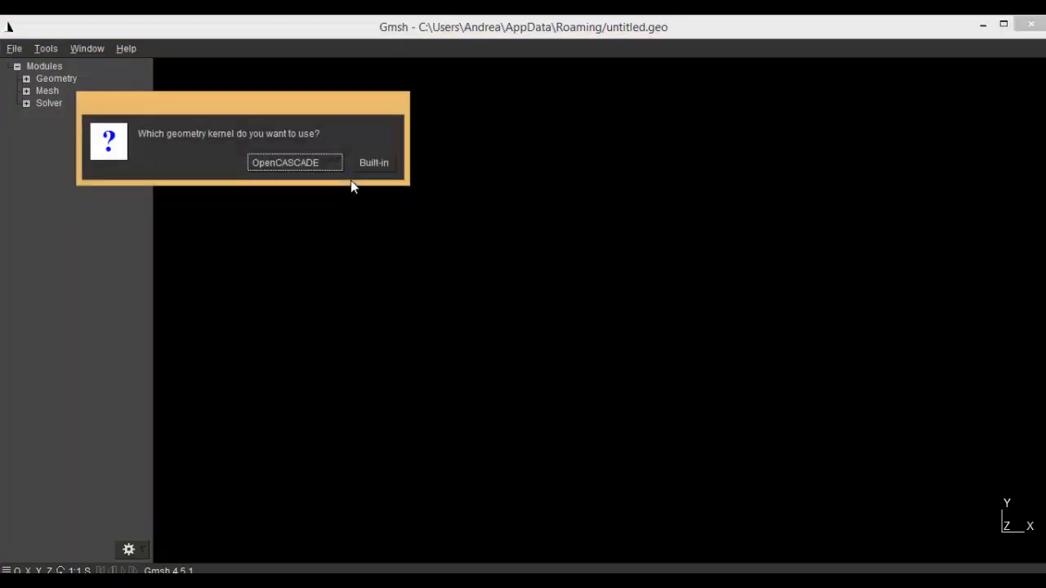
pyautogui.click(318, 162)
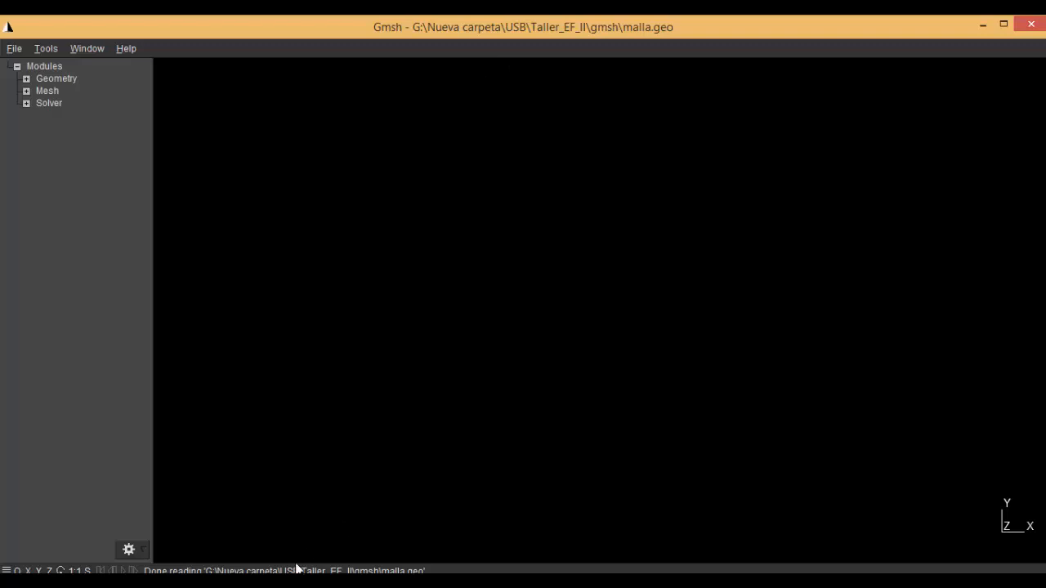
# Step: Switch to Notepad++, open malla.geo from the gmsh folder and add an empty line below the SetFactory statement
pyautogui.click(303, 490)
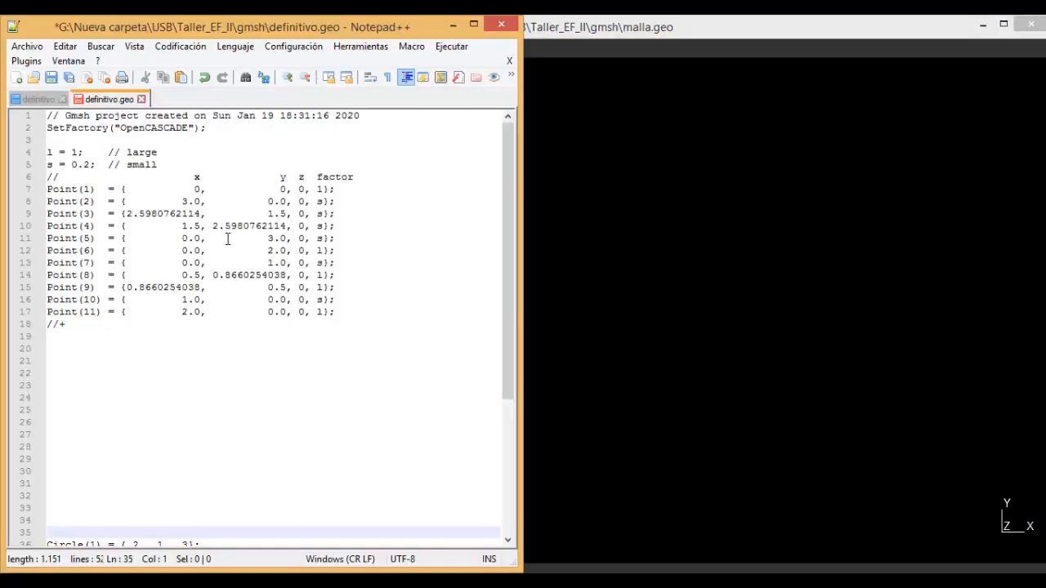
pyautogui.click(27, 46)
pyautogui.click(90, 48)
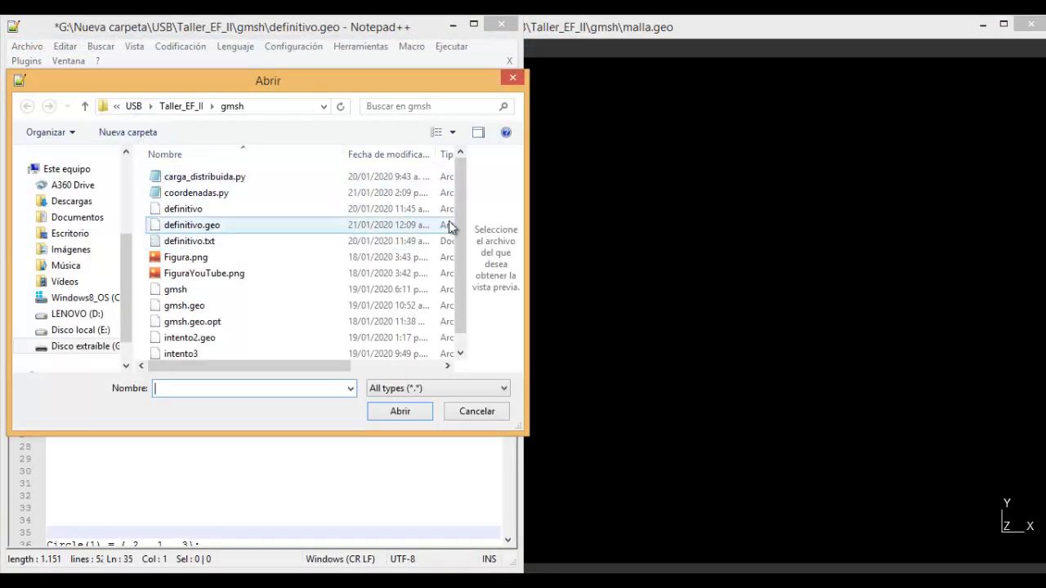
pyautogui.scroll(-1, 454, 286)
pyautogui.click(184, 350)
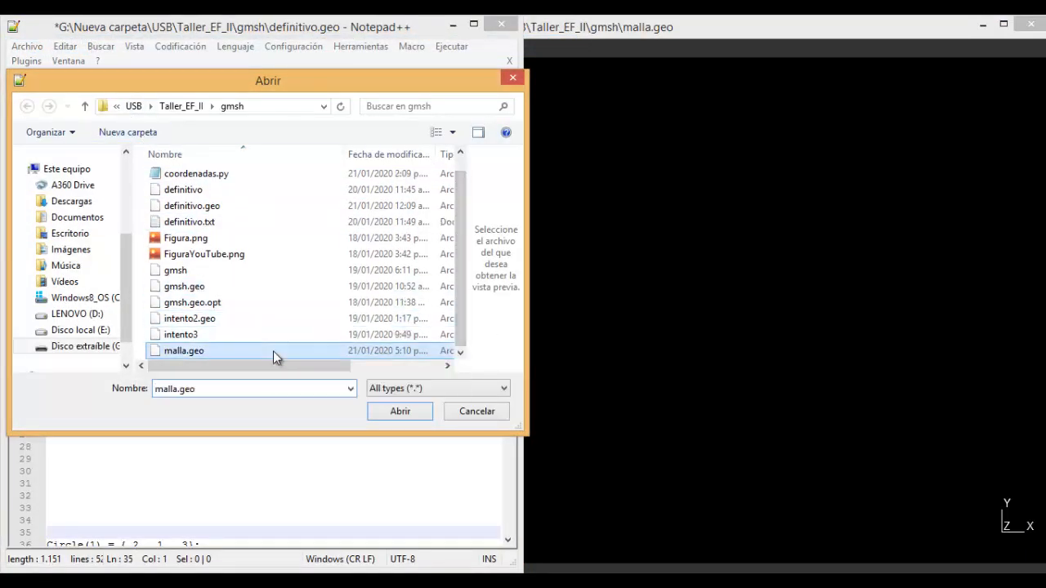
pyautogui.click(388, 415)
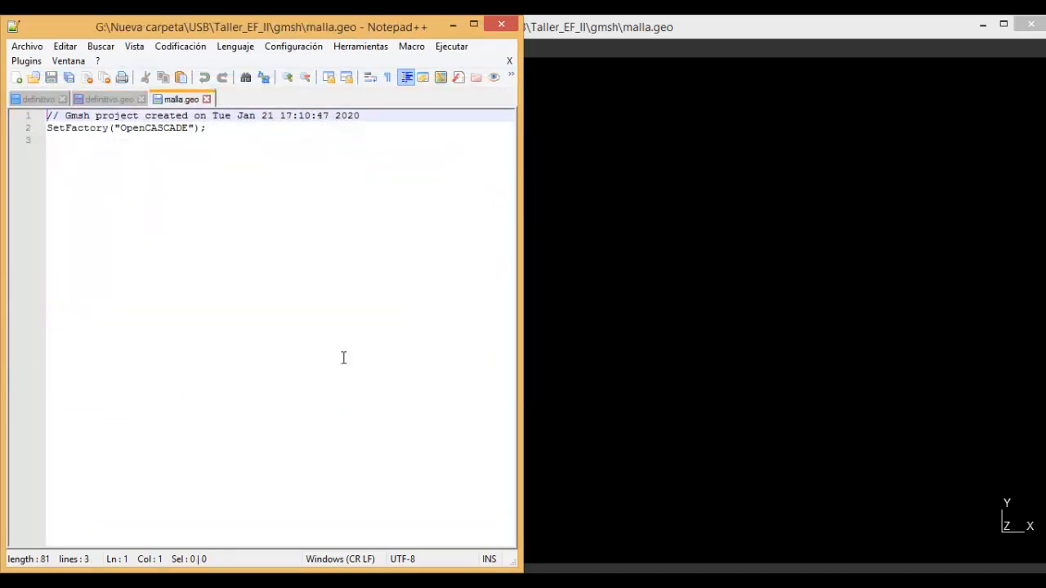
pyautogui.click(158, 141)
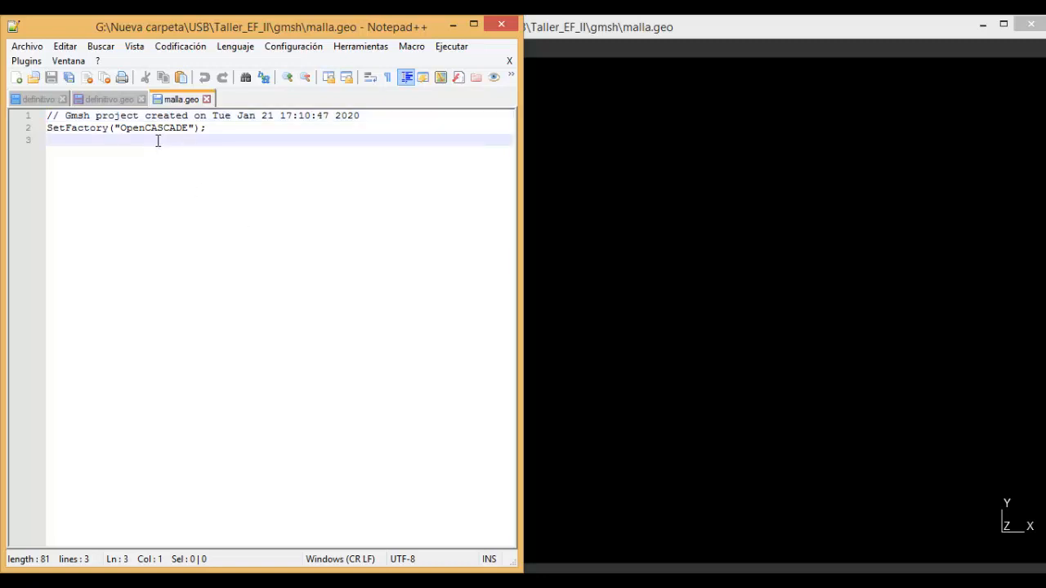
pyautogui.press('Return')
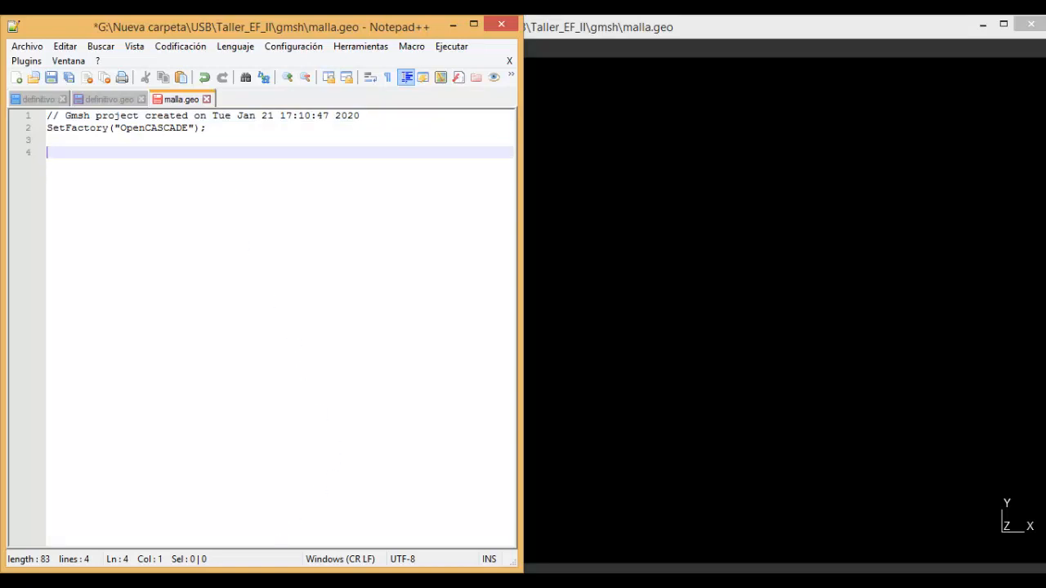
# Step: Switch to Spyder and examine how coordenadas.py generates the point coordinates
pyautogui.click(321, 582)
pyautogui.click(294, 496)
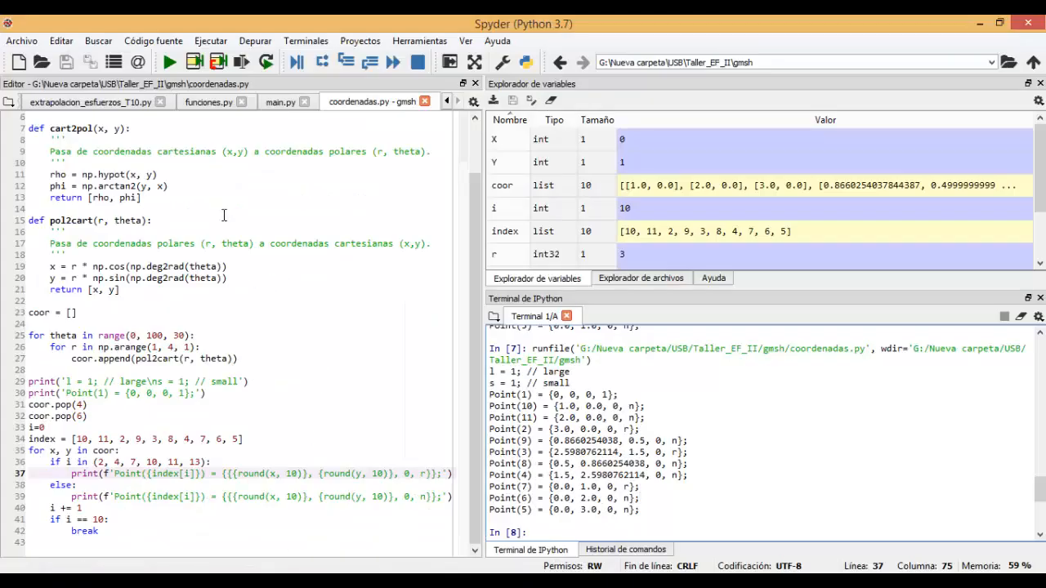
pyautogui.scroll(2, 247, 255)
pyautogui.scroll(-1, 249, 259)
pyautogui.scroll(-1, 250, 260)
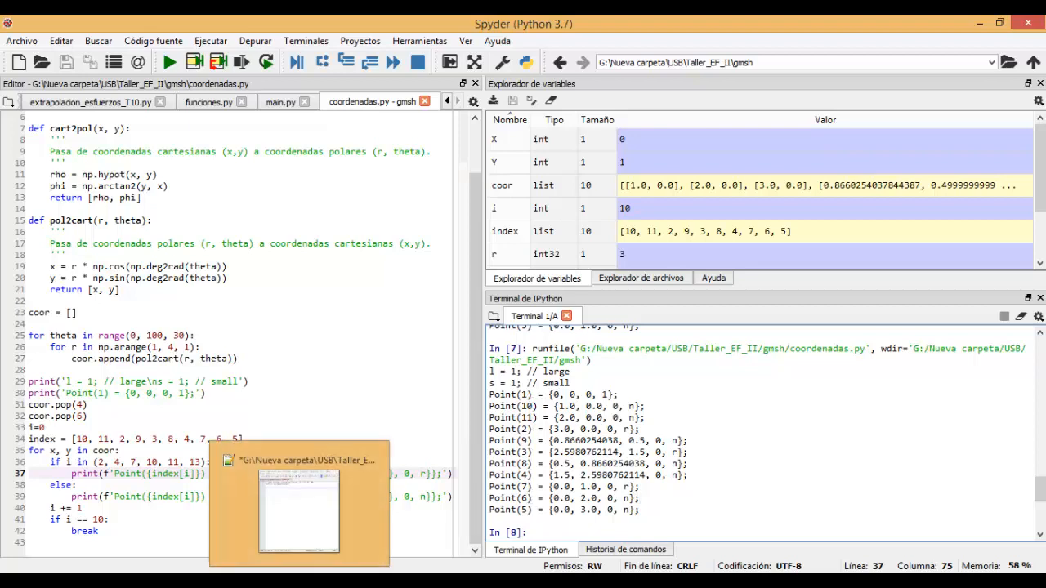
# Step: Return to Notepad++ and copy the l = 1 and s = 0.2 variables and Point(1) to Point(11) definitions from definitivo.geo into malla.geo
pyautogui.click(300, 581)
pyautogui.click(112, 106)
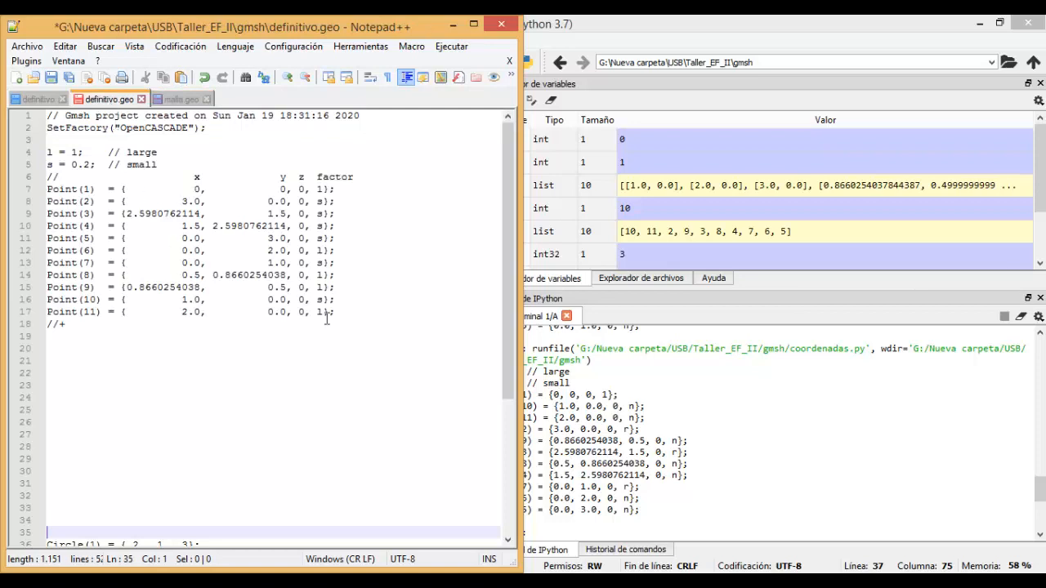
pyautogui.moveTo(345, 323); pyautogui.dragTo(47, 152)
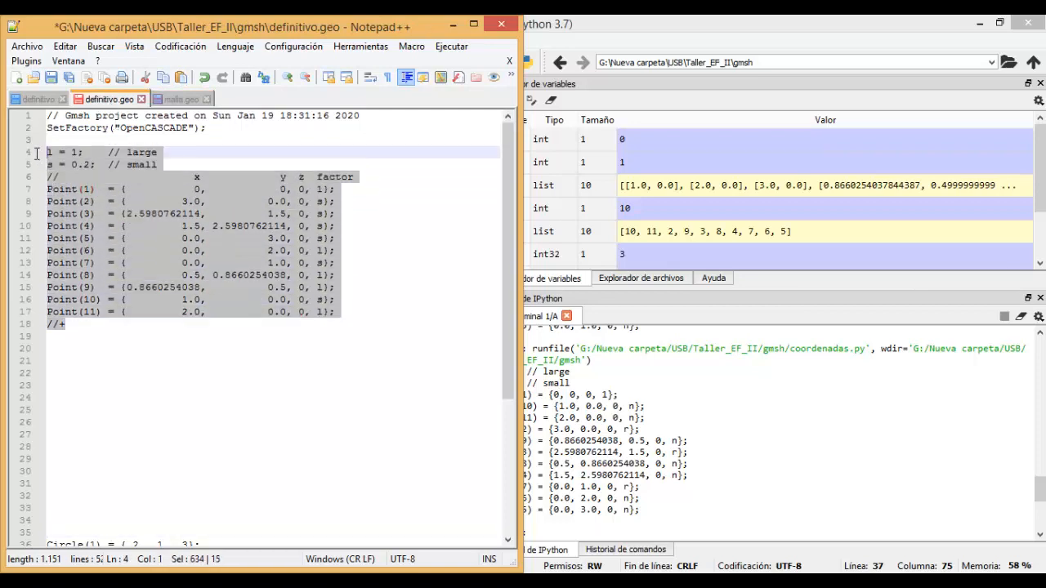
pyautogui.rightClick(87, 159)
pyautogui.click(128, 186)
pyautogui.click(181, 99)
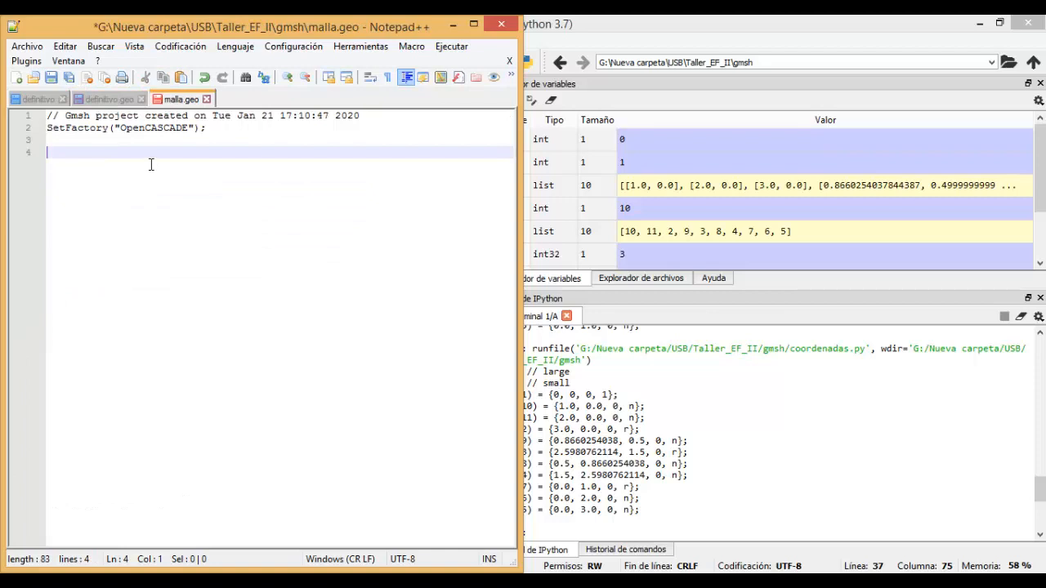
pyautogui.hotkey('ctrl', 'v')
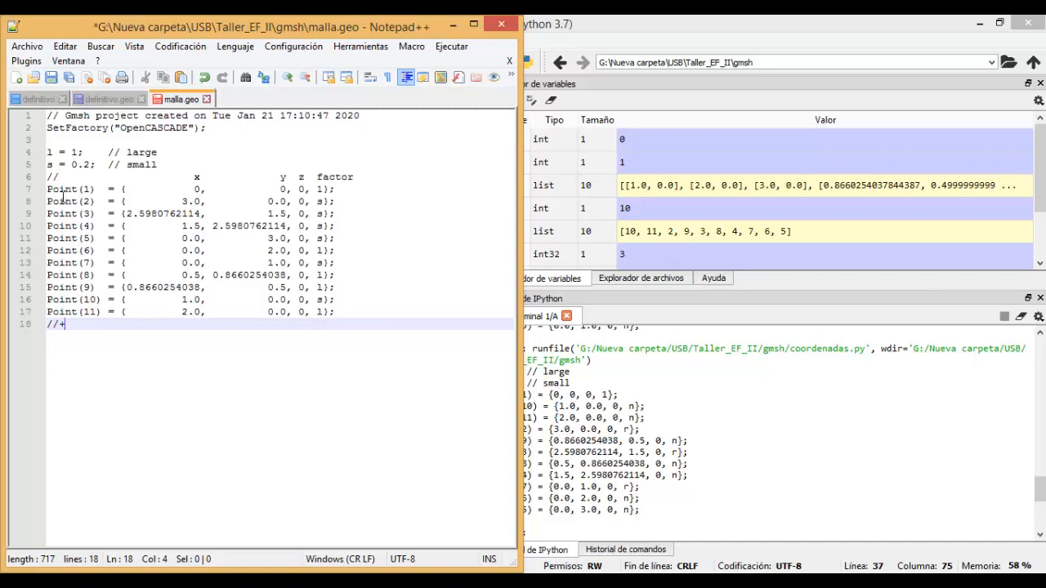
# Step: Examine the point definitions in malla.geo, including the x, y, z and factor columns and the small mesh size variable
pyautogui.moveTo(47, 189); pyautogui.dragTo(336, 313)
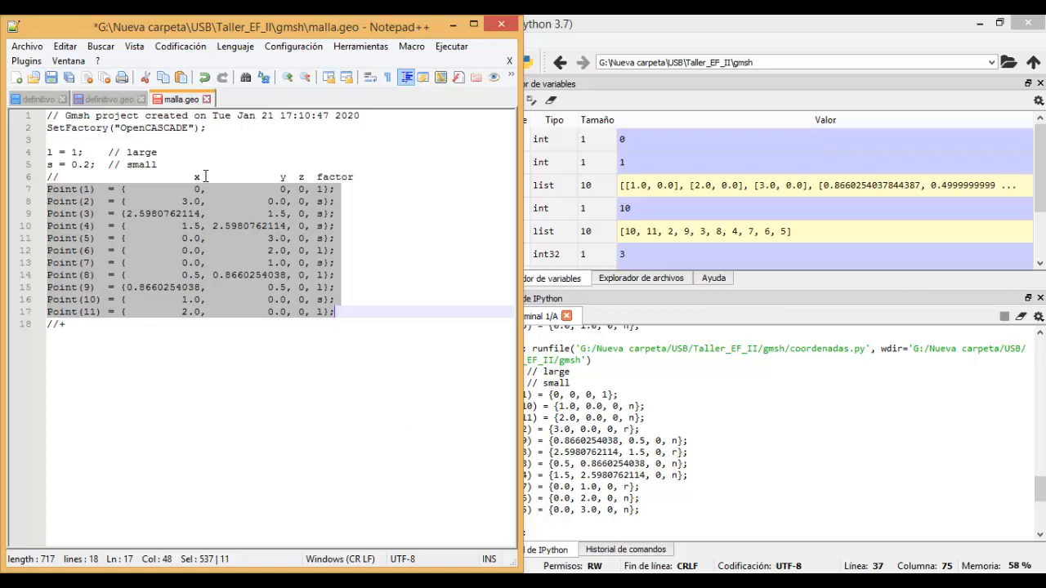
pyautogui.click(189, 176)
pyautogui.click(277, 177)
pyautogui.doubleClick(278, 177)
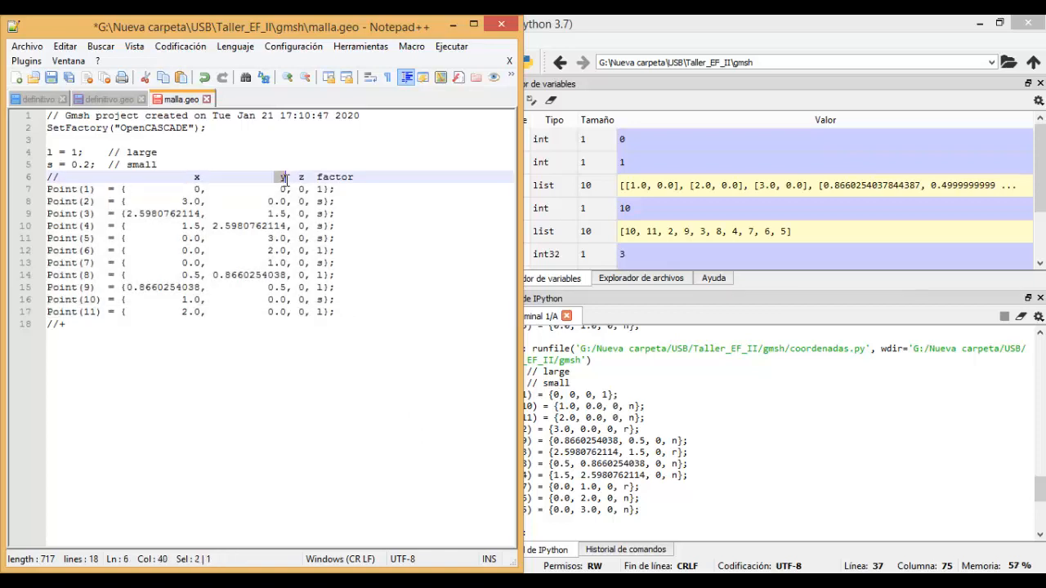
pyautogui.click(299, 178)
pyautogui.moveTo(318, 177); pyautogui.dragTo(354, 178)
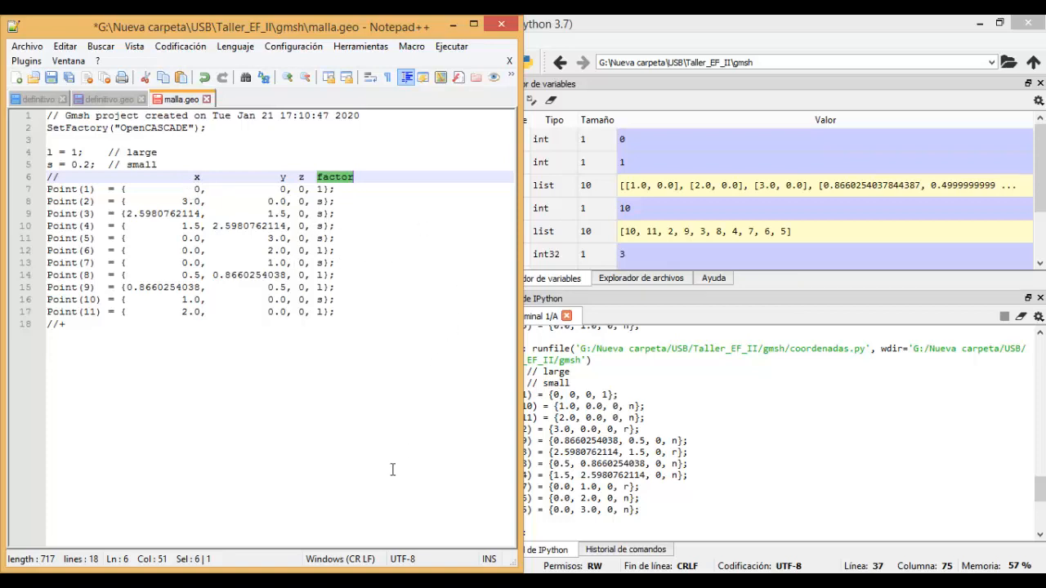
pyautogui.moveTo(394, 582)
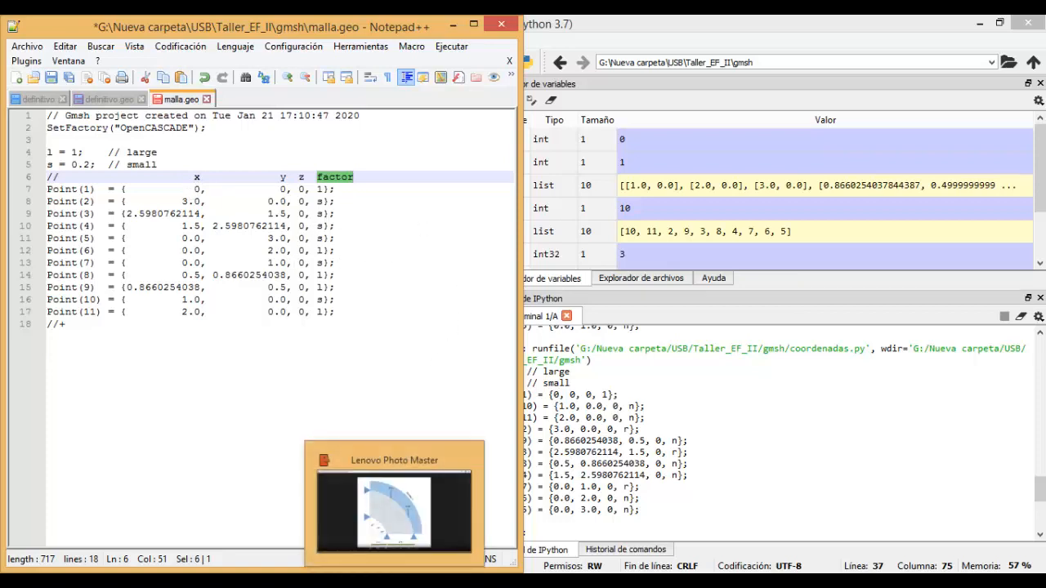
pyautogui.click(486, 581)
pyautogui.click(441, 581)
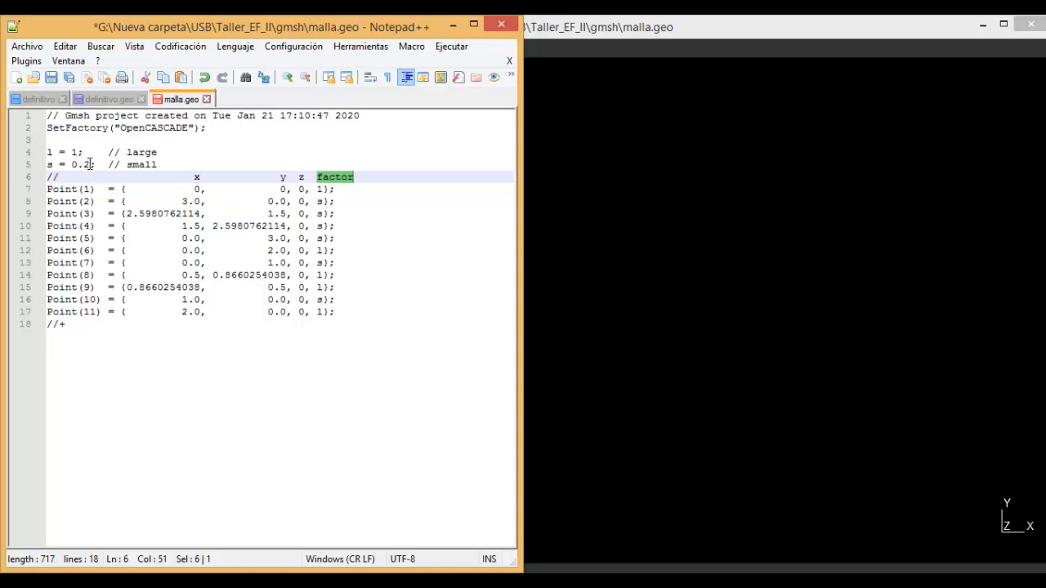
pyautogui.moveTo(95, 165); pyautogui.dragTo(66, 166)
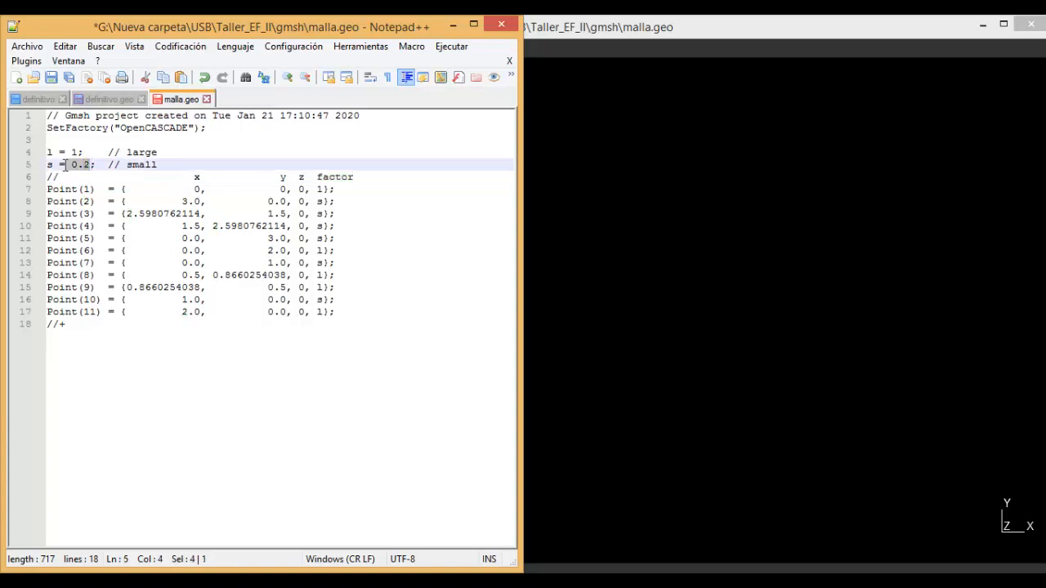
pyautogui.click(47, 166)
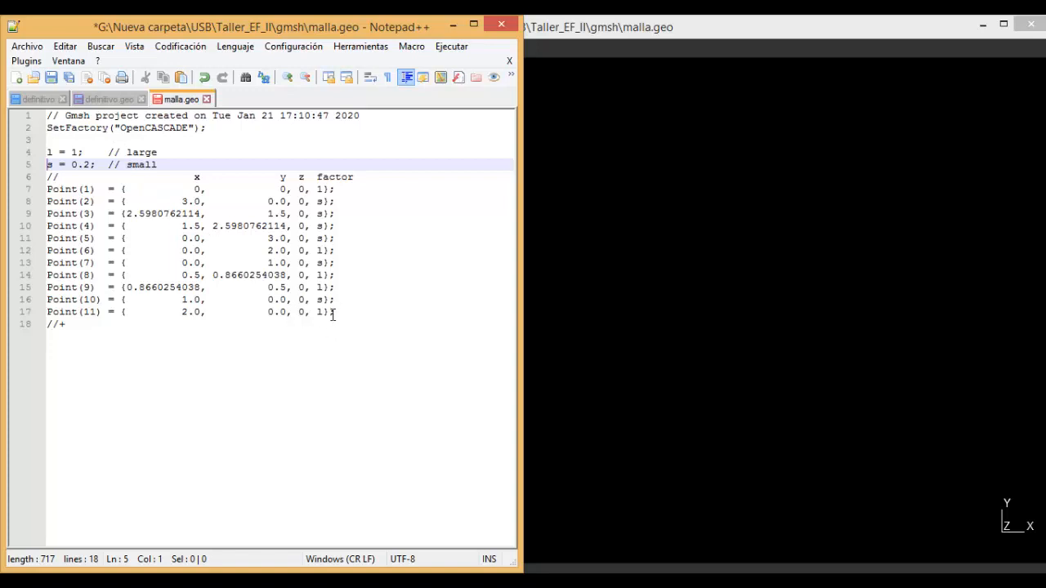
# Step: Save malla.geo and switch back to Gmsh
pyautogui.click(340, 315)
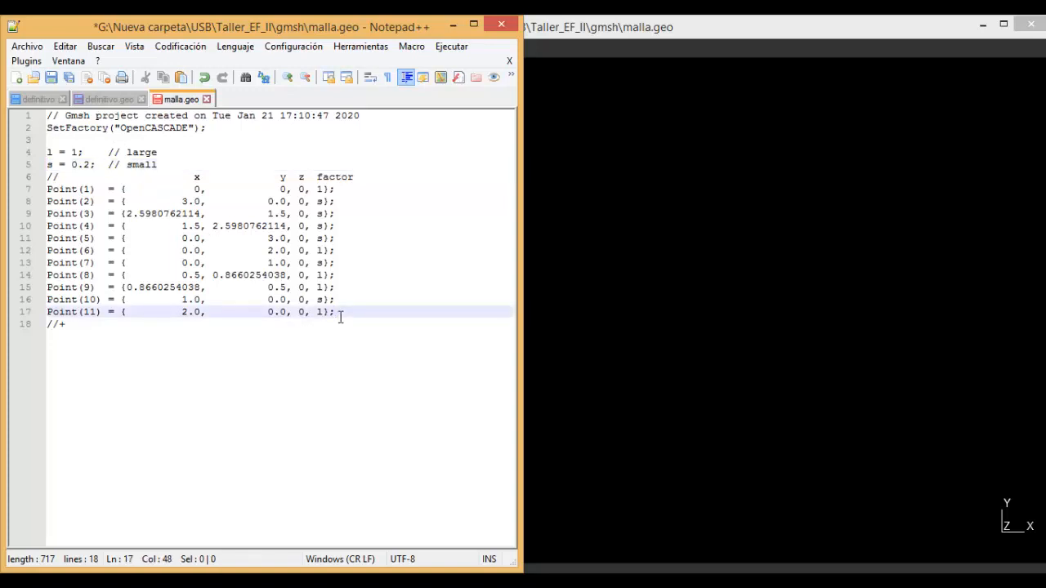
pyautogui.hotkey('ctrl', 's')
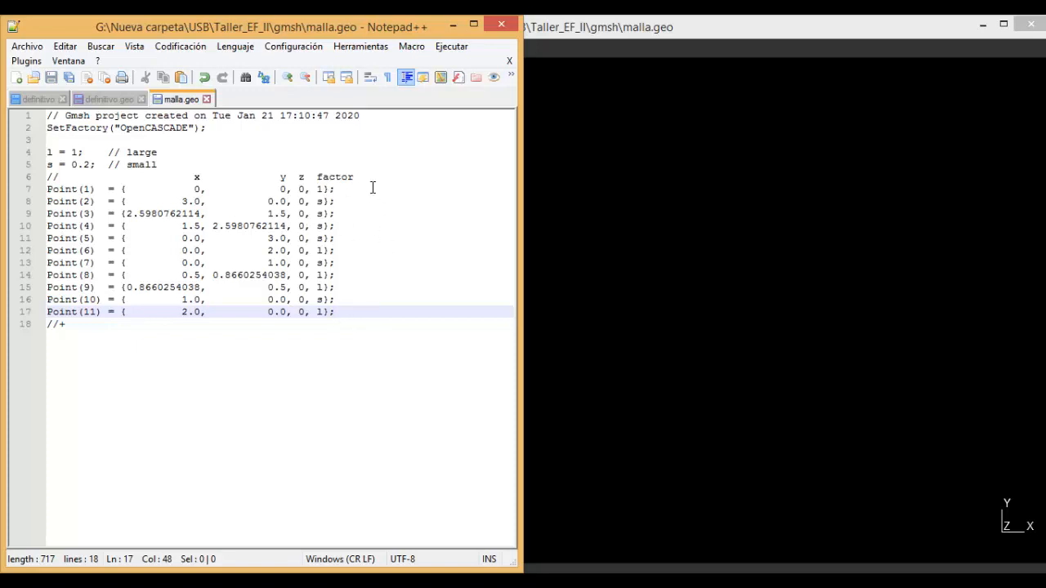
pyautogui.click(613, 30)
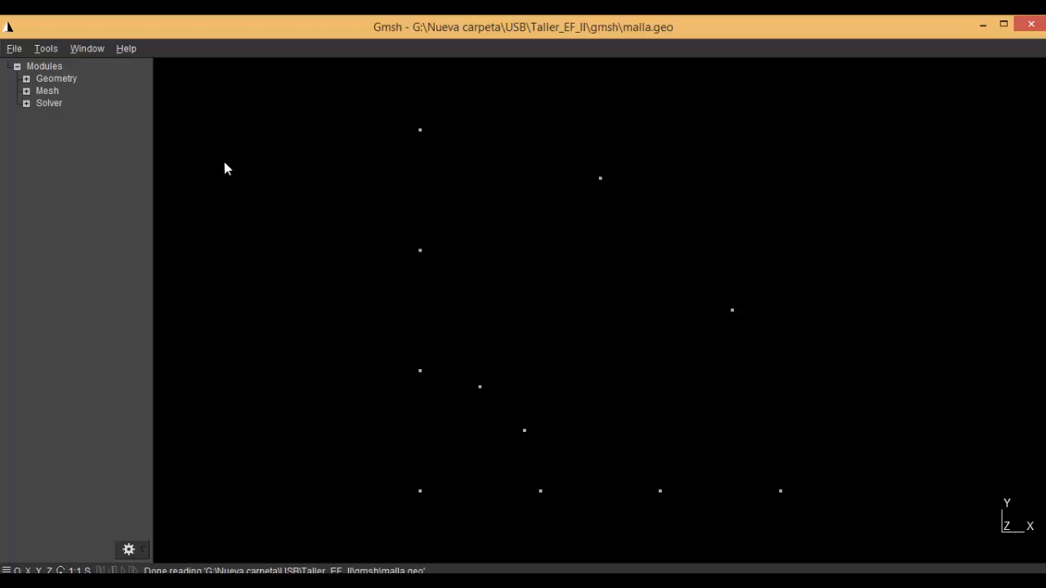
# Step: Add the first outer circle arc from the point at (3, 0) to Point 3, centred on the origin point
pyautogui.click(26, 79)
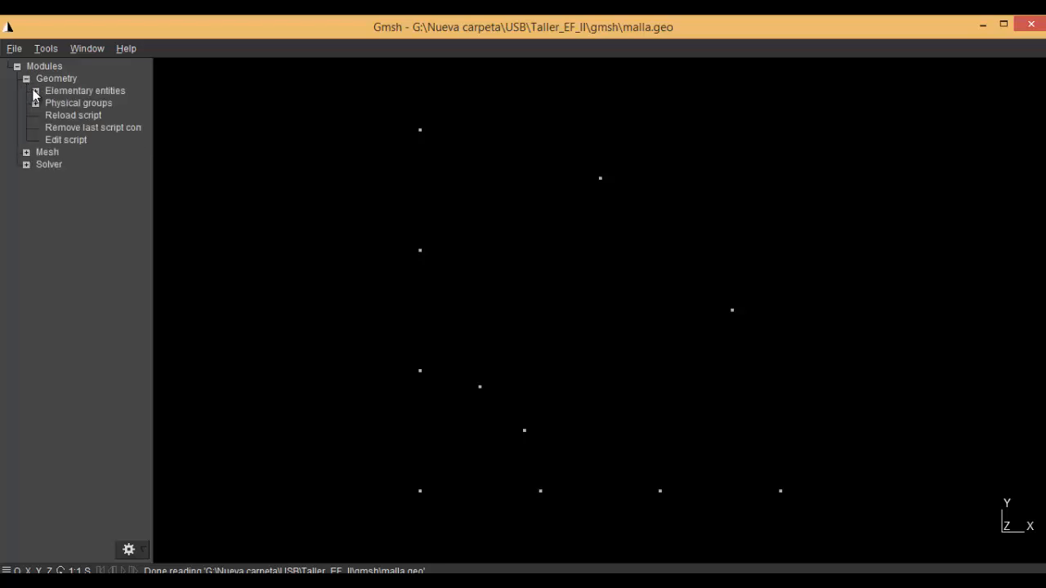
pyautogui.click(36, 90)
pyautogui.click(45, 115)
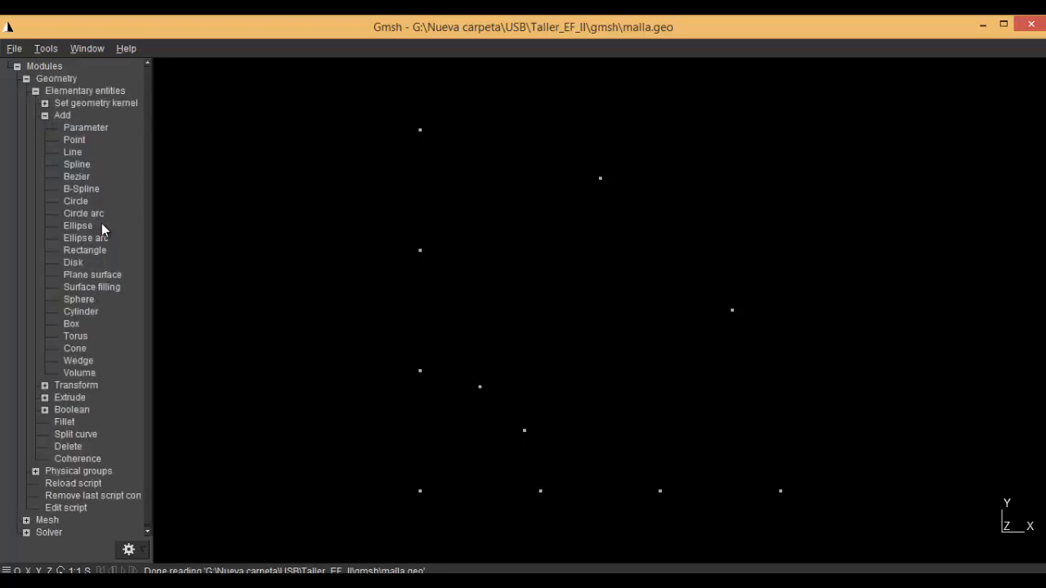
pyautogui.click(94, 213)
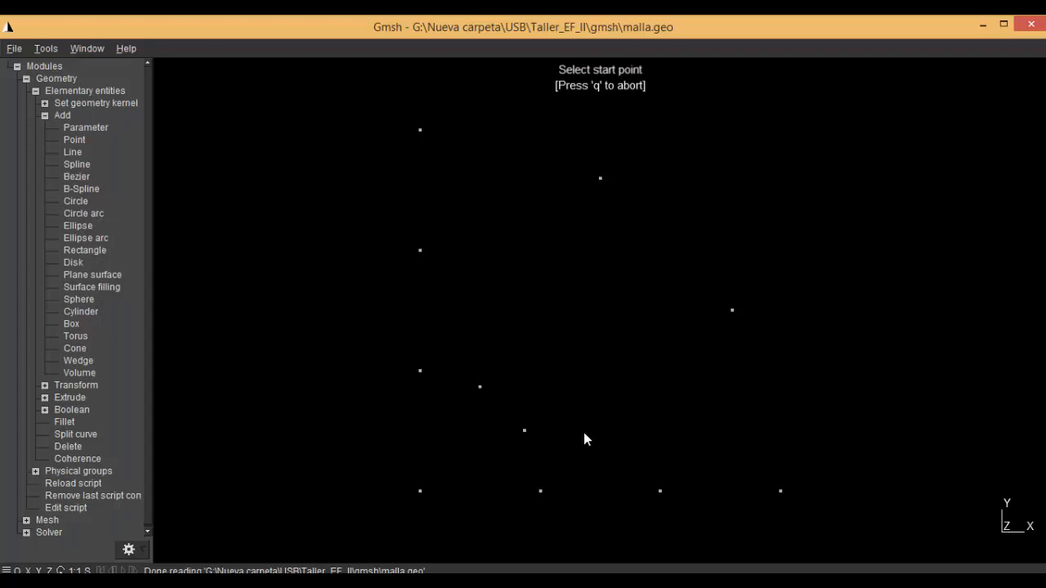
pyautogui.click(781, 490)
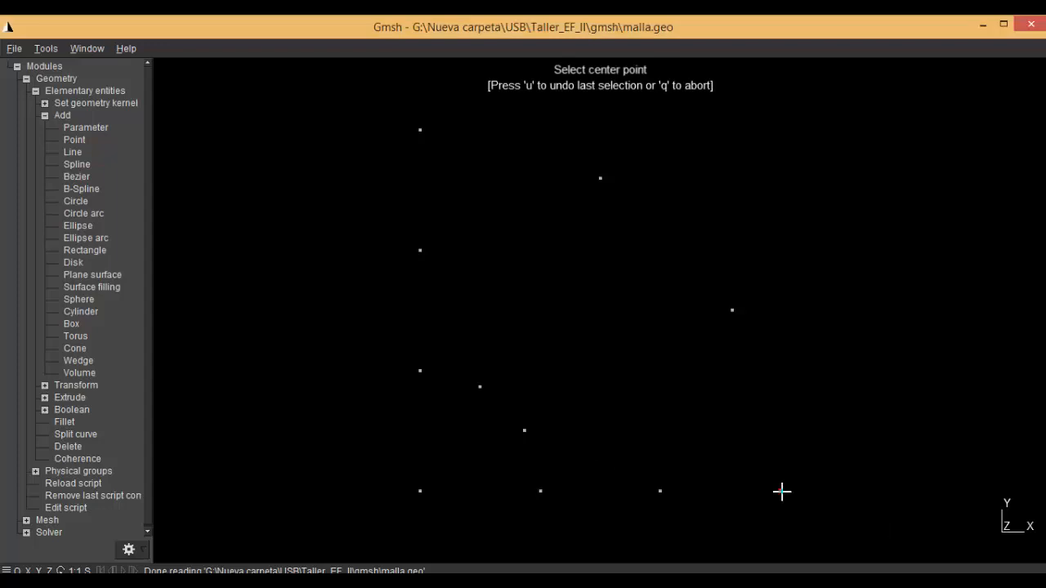
pyautogui.click(420, 491)
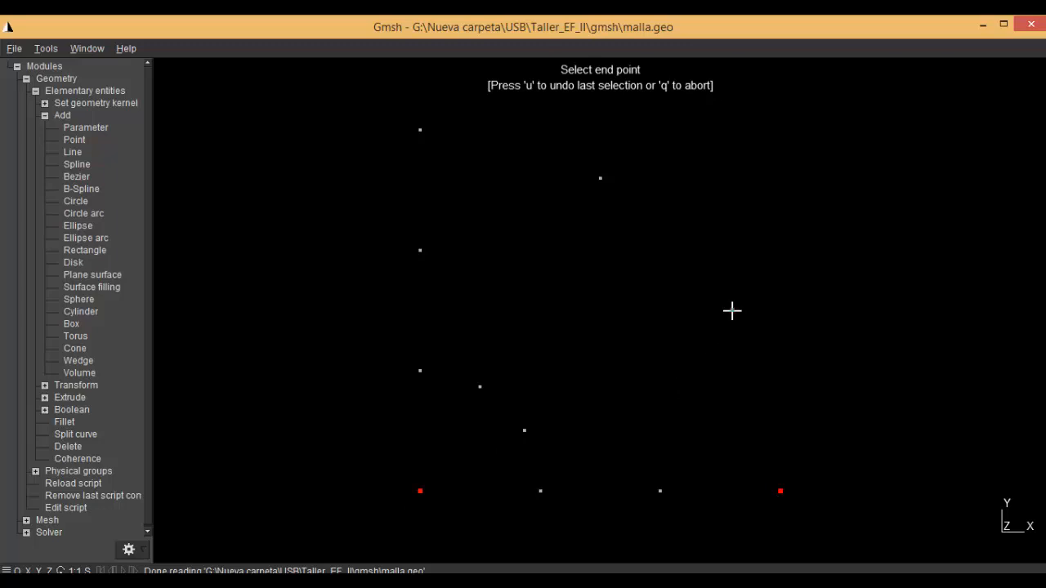
pyautogui.click(731, 311)
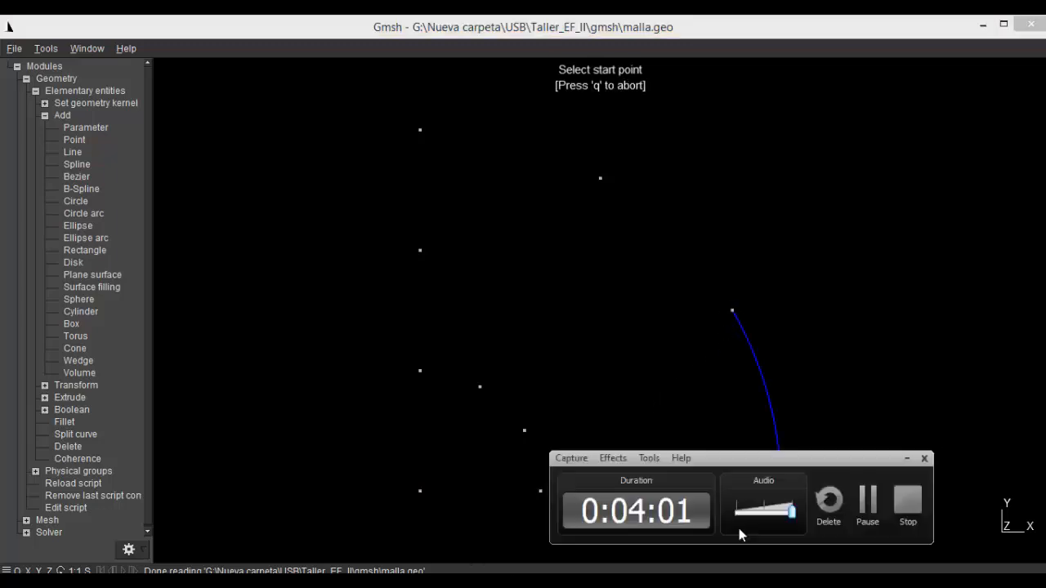
pyautogui.click(979, 507)
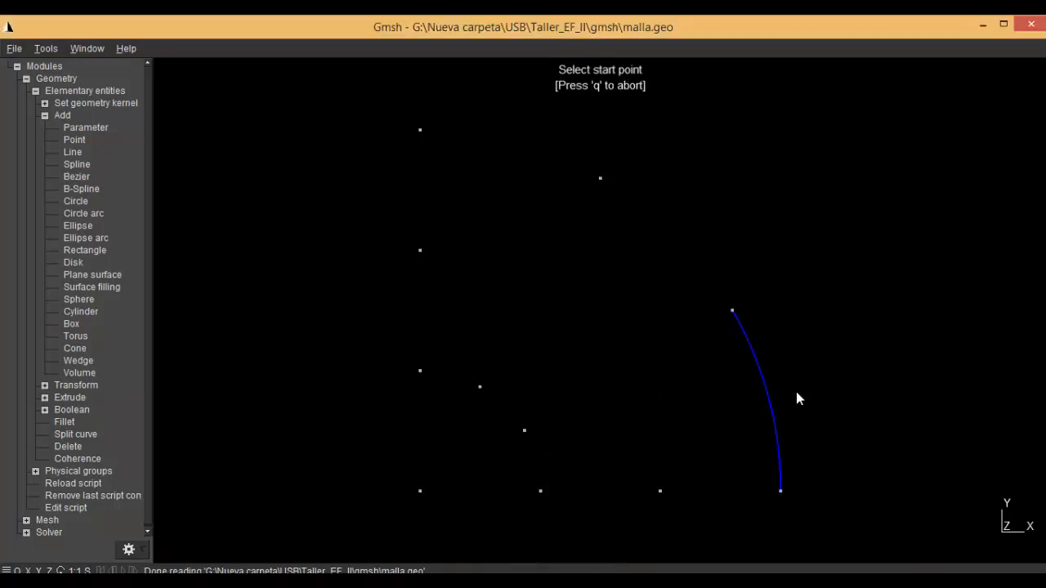
# Step: Continue the outer boundary with circle arcs from Point 3 to Point 4 and on to Point 5, both centred on the origin
pyautogui.click(732, 311)
pyautogui.click(599, 178)
pyautogui.click(599, 177)
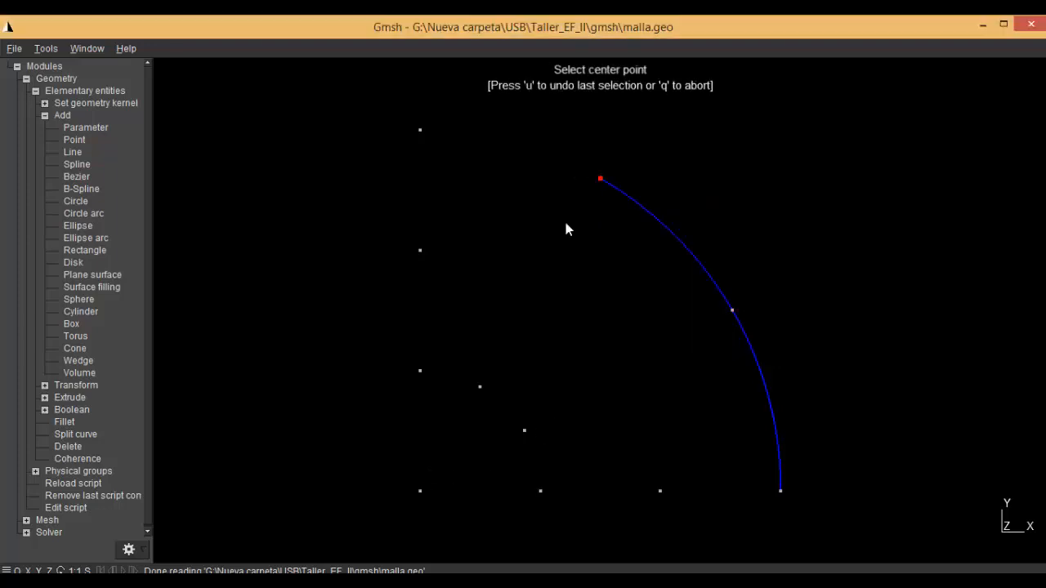
pyautogui.click(421, 491)
pyautogui.click(420, 130)
# Step: Add two straight lines down the vertical edge, joining Point 5 to Point 6 and Point 6 to Point 7
pyautogui.click(420, 131)
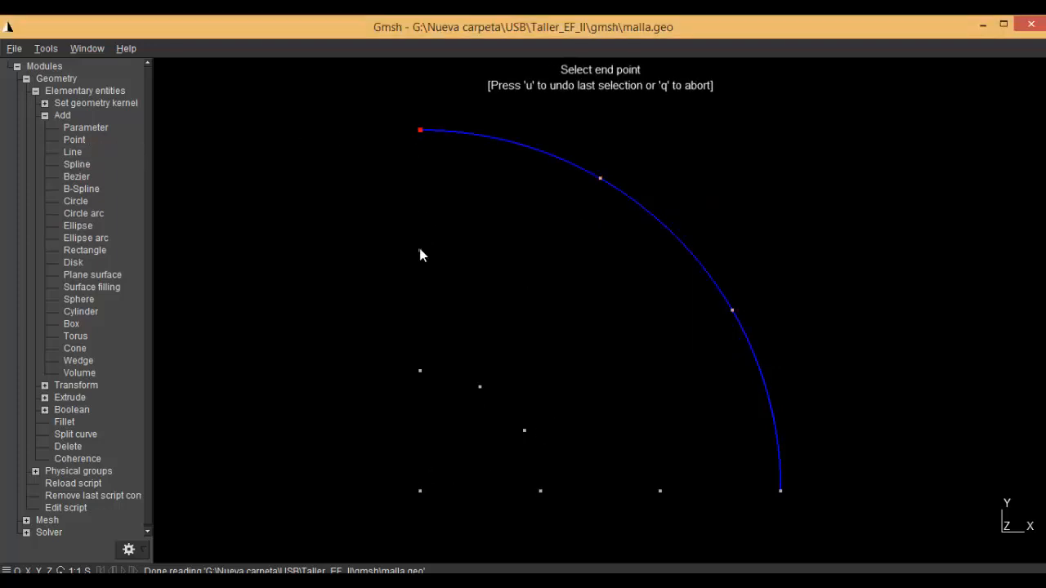
pyautogui.click(420, 250)
pyautogui.click(420, 370)
# Step: Add the inner circle arcs from Point 7 to Point 8, Point 9 and Point 10, all centred on the origin
pyautogui.click(96, 215)
pyautogui.click(420, 371)
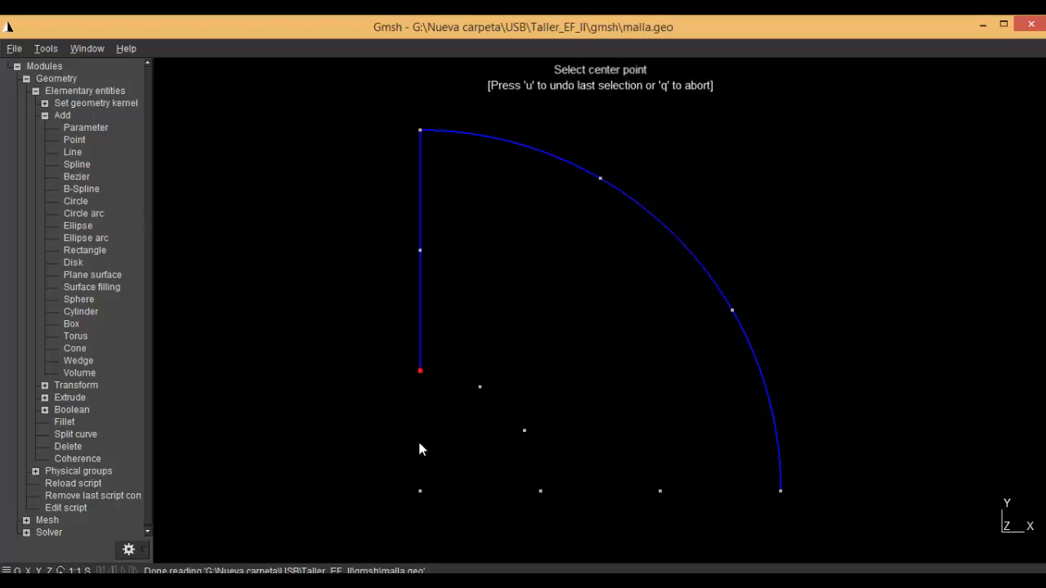
pyautogui.click(420, 492)
pyautogui.click(479, 386)
pyautogui.click(480, 387)
pyautogui.click(420, 491)
pyautogui.click(524, 430)
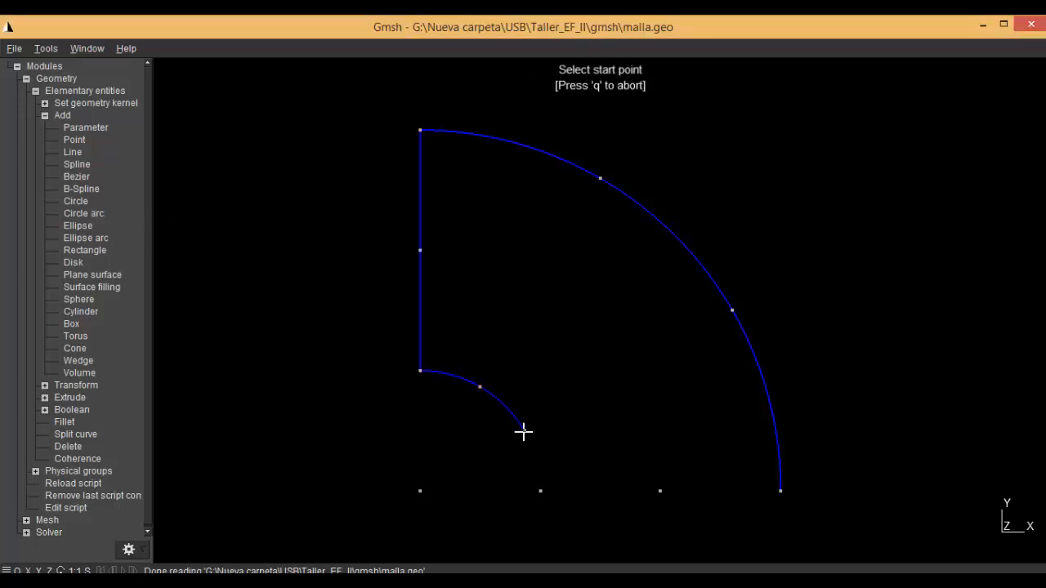
pyautogui.click(523, 430)
pyautogui.click(420, 491)
pyautogui.click(540, 491)
# Step: Close the outline along the horizontal edge with straight lines from Point 10 to Point 11 and on to Point 2
pyautogui.click(540, 491)
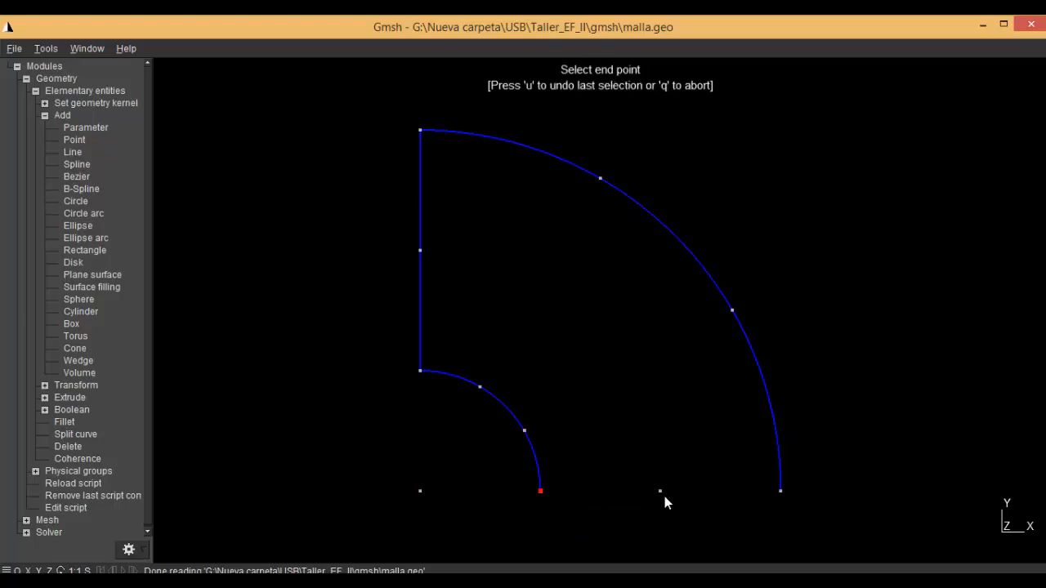
pyautogui.click(661, 491)
pyautogui.click(780, 491)
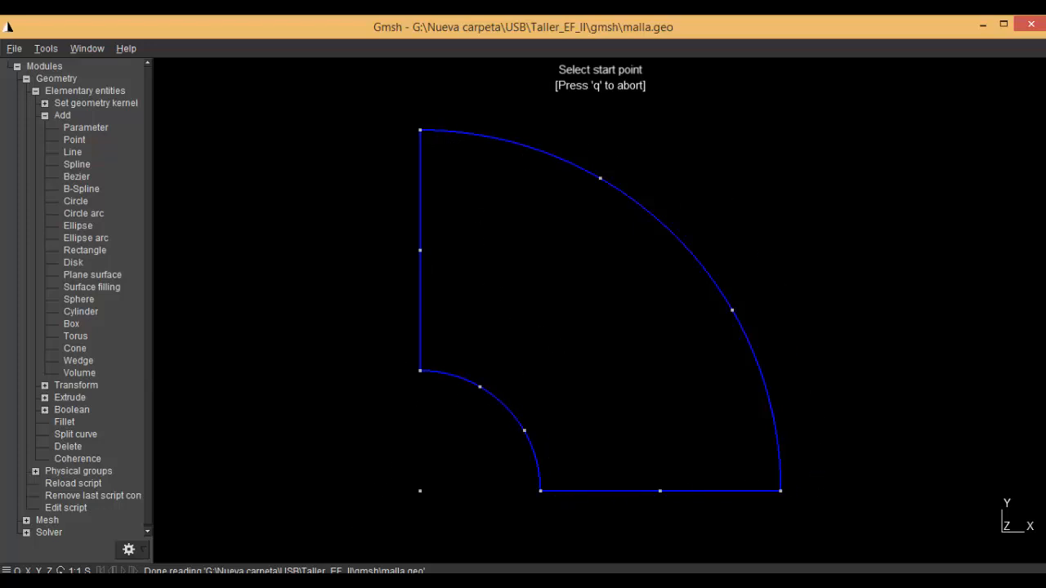
# Step: Switch to Notepad++, reload malla.geo to review the added circle and line definitions, and return to Gmsh
pyautogui.hotkey('alt', 'Tab')
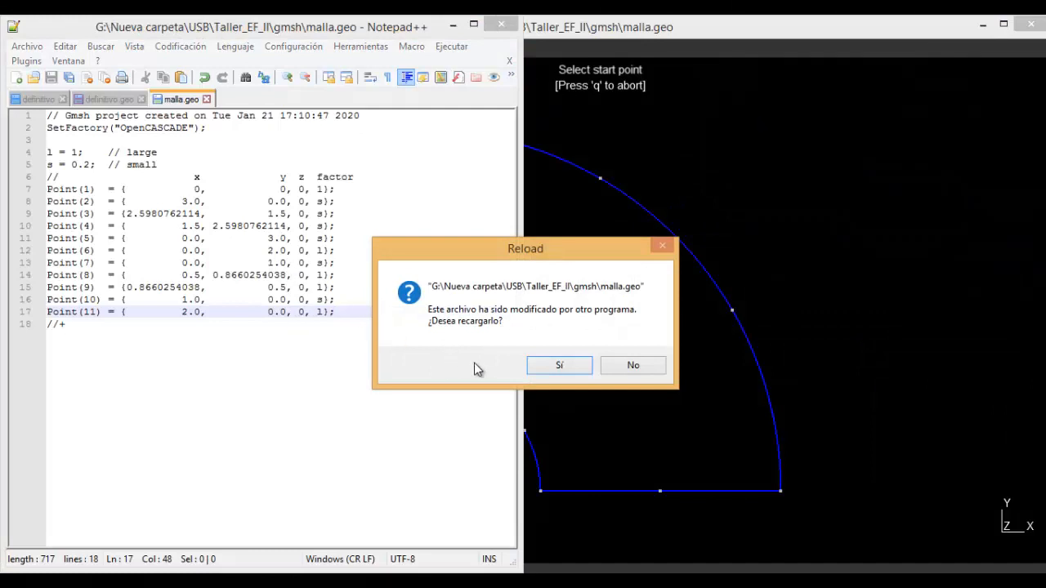
pyautogui.click(542, 367)
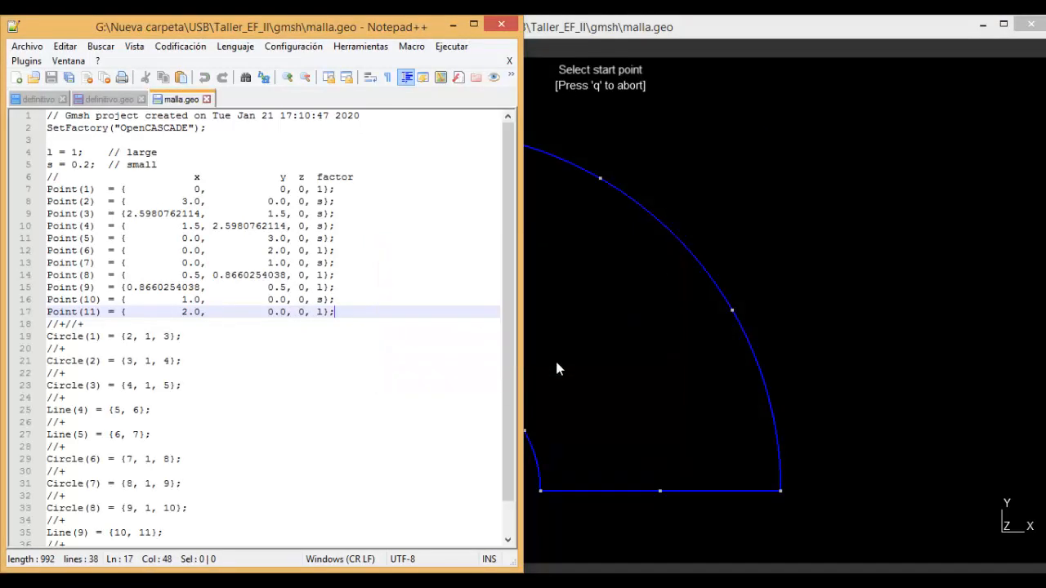
pyautogui.scroll(-1, 508, 277)
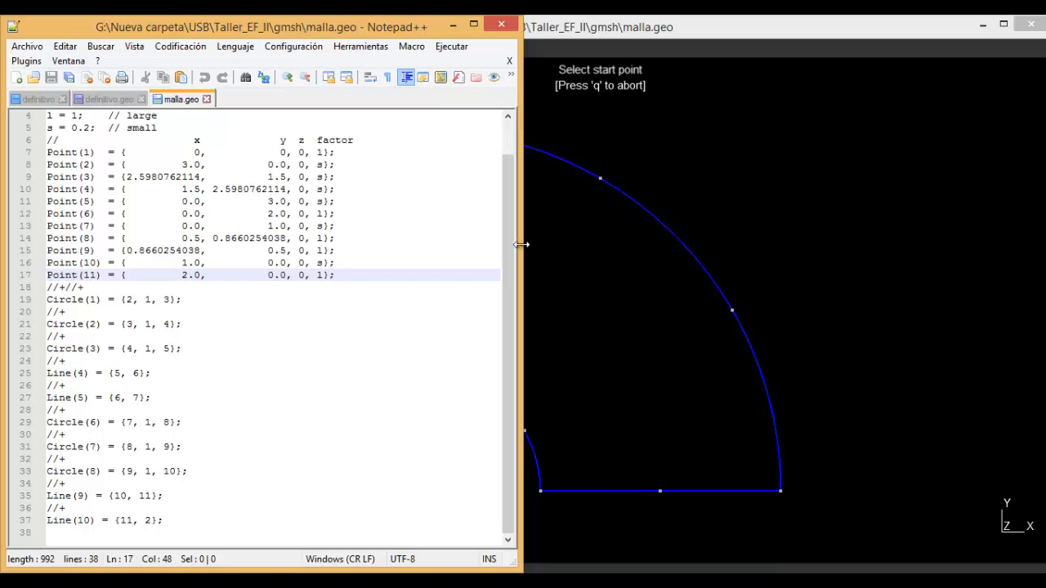
pyautogui.click(636, 30)
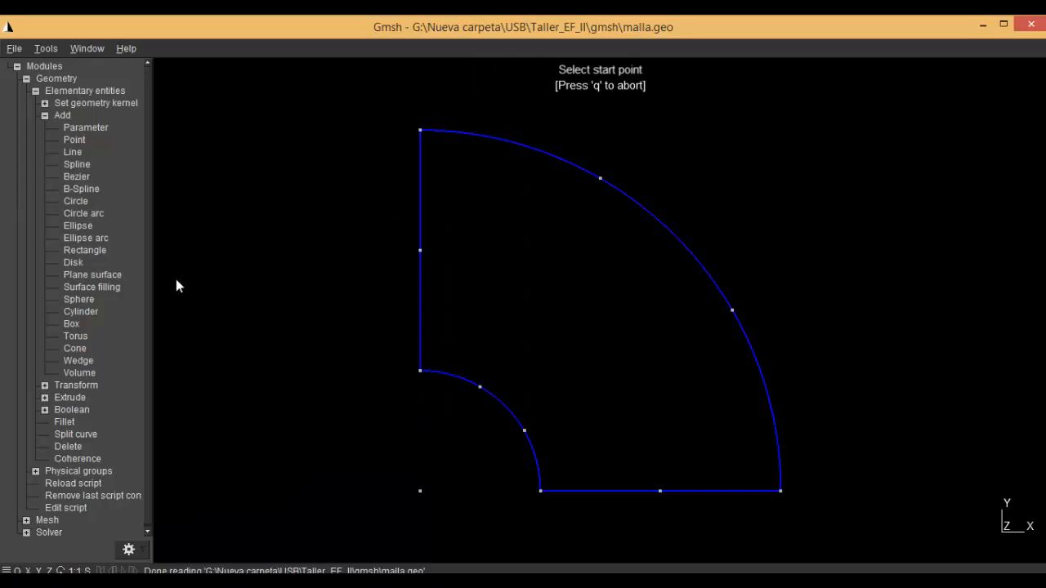
# Step: Create a plane surface from the closed quarter-ring outline, with no hole boundaries
pyautogui.click(95, 274)
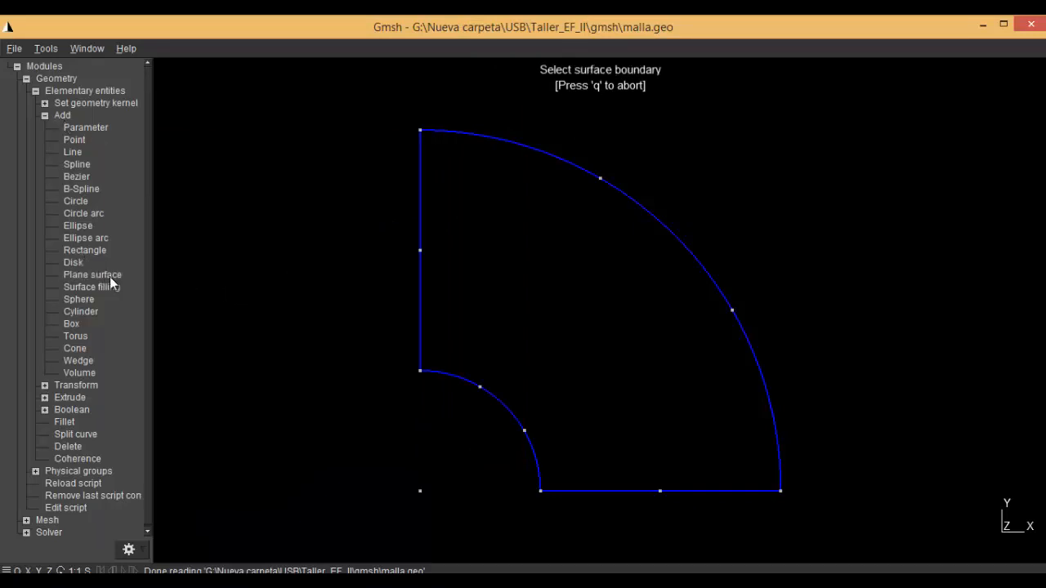
pyautogui.click(420, 237)
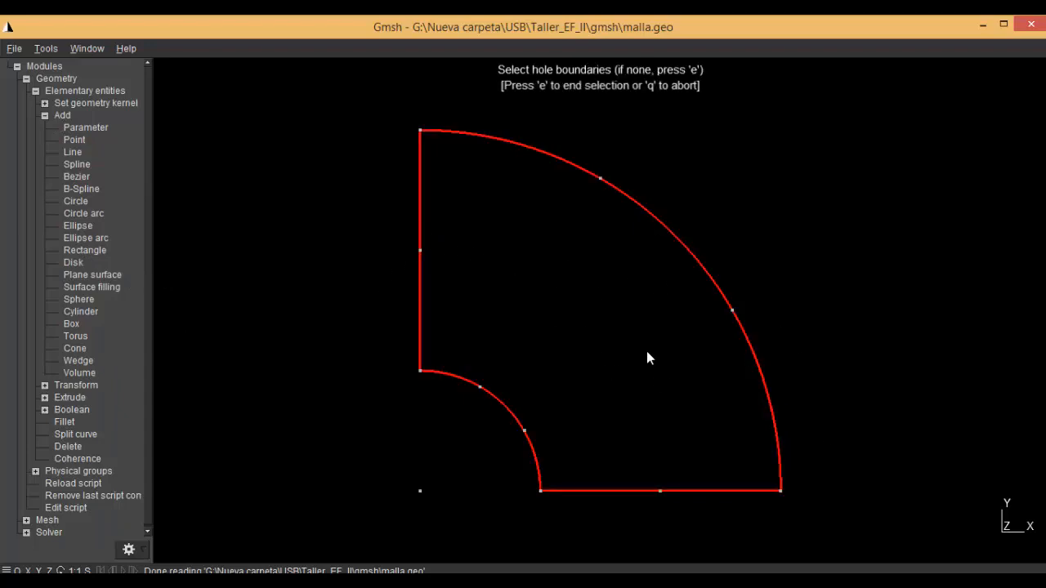
pyautogui.press('e')
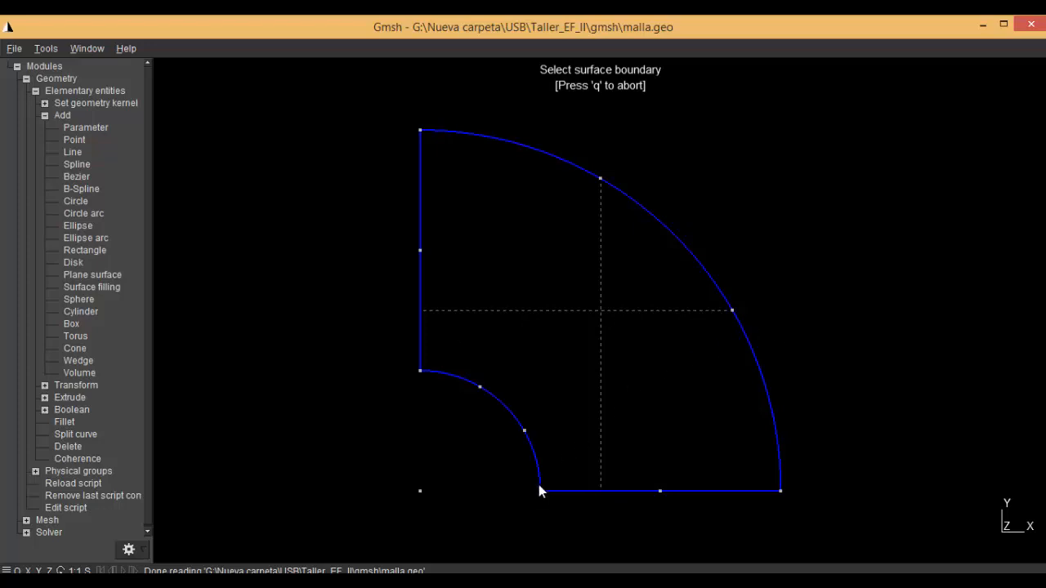
# Step: Reload malla.geo in Notepad++ to check the curve loop and plane surface definitions, and return to Gmsh
pyautogui.hotkey('alt', 'Tab')
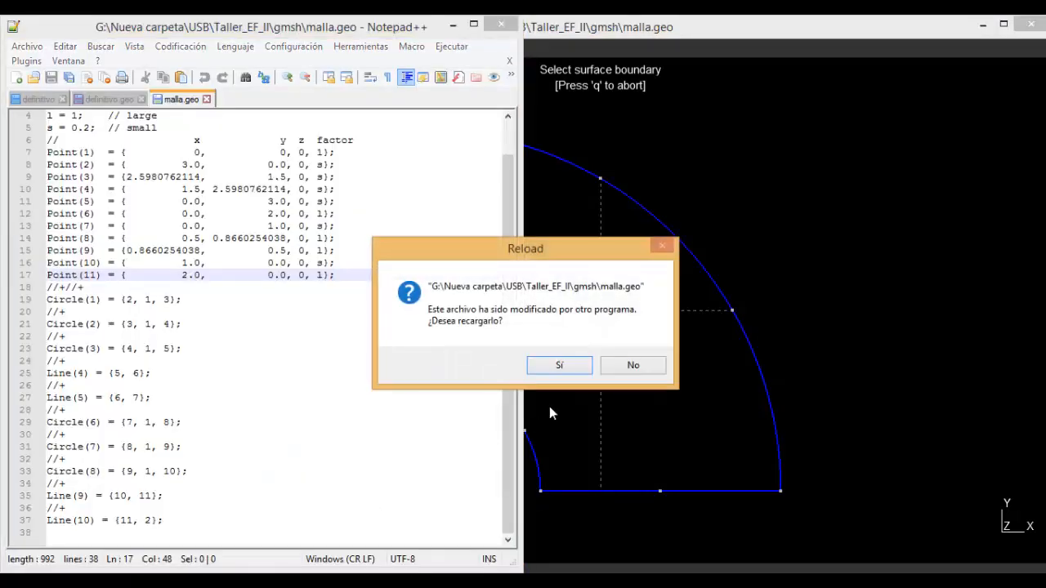
pyautogui.click(559, 366)
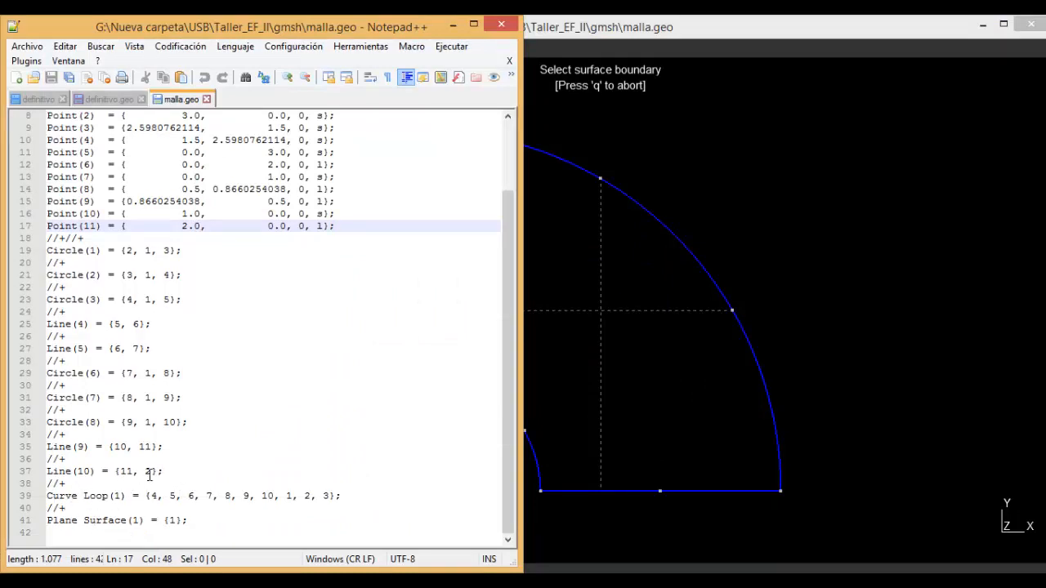
pyautogui.click(707, 38)
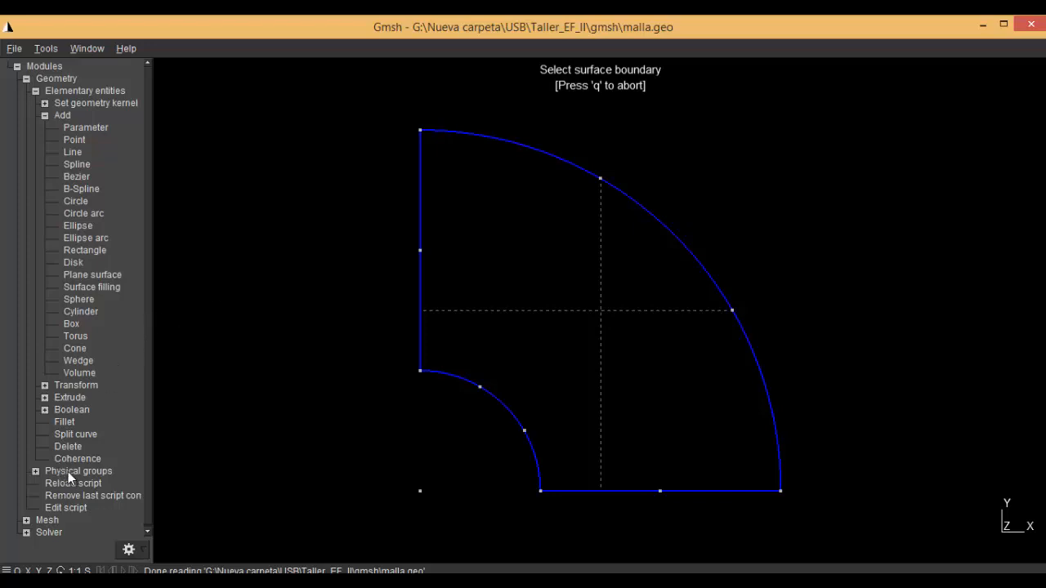
# Step: Start a new physical curve group named "carga" with automatic numbering
pyautogui.click(37, 472)
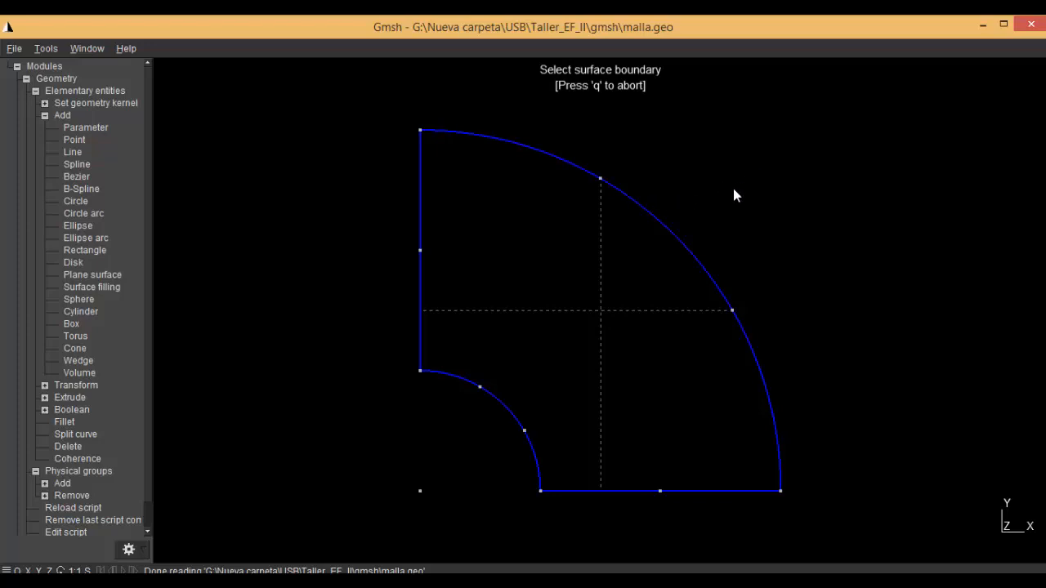
pyautogui.click(45, 483)
pyautogui.scroll(-1, 90, 490)
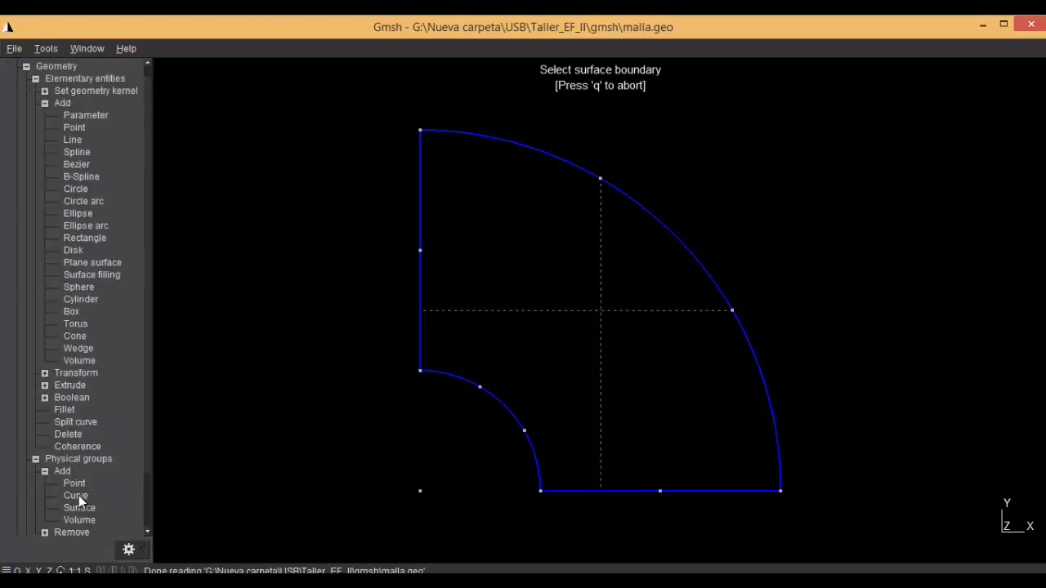
pyautogui.click(75, 495)
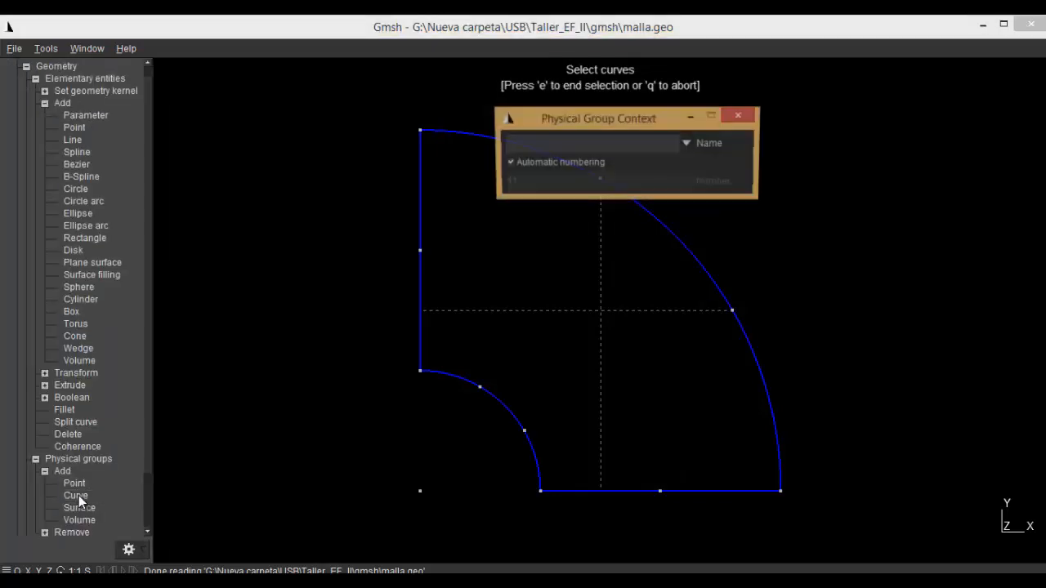
pyautogui.click(559, 141)
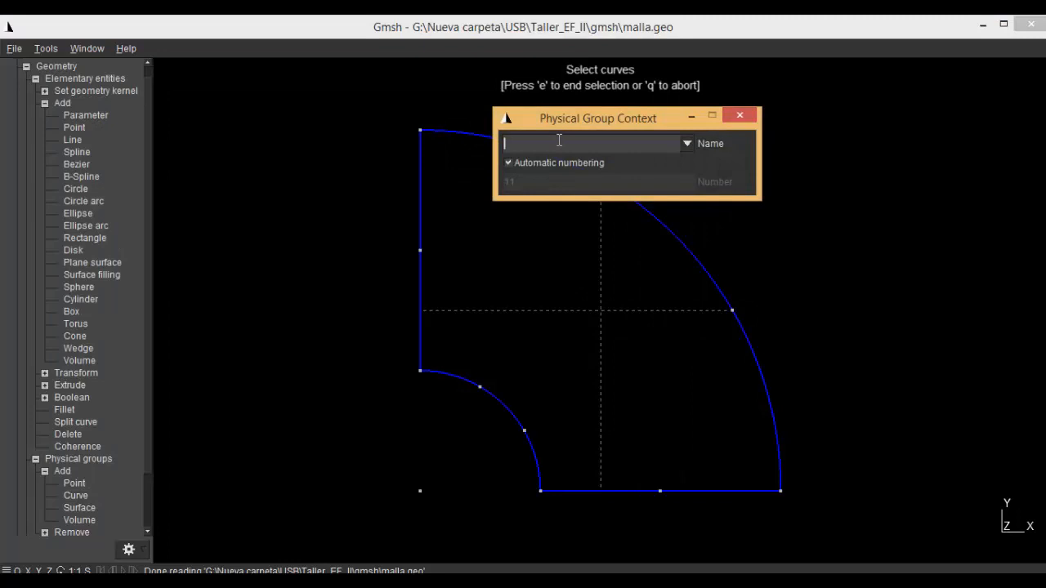
pyautogui.write('carga')
pyautogui.press('Tab')
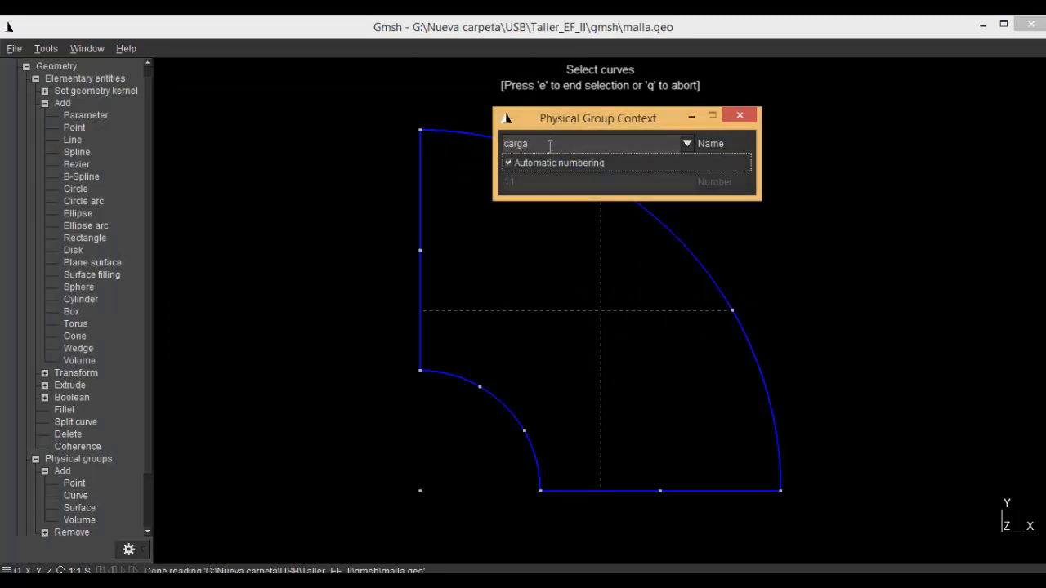
# Step: Assign the three outer circle arcs to the "carga" group, finish the selection and close the group dialog
pyautogui.click(458, 132)
pyautogui.moveTo(629, 118); pyautogui.dragTo(893, 127)
pyautogui.click(666, 227)
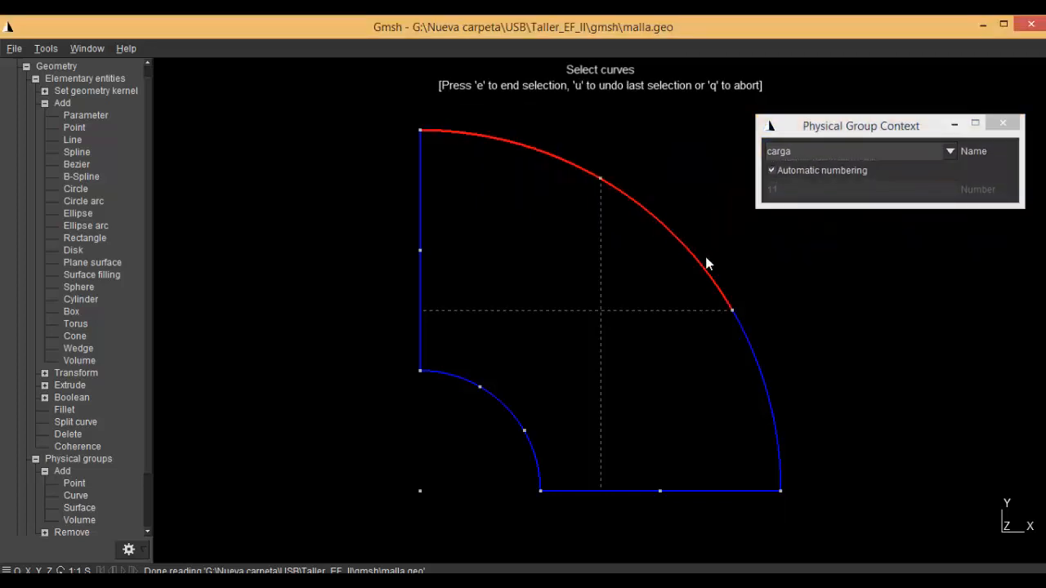
pyautogui.click(759, 371)
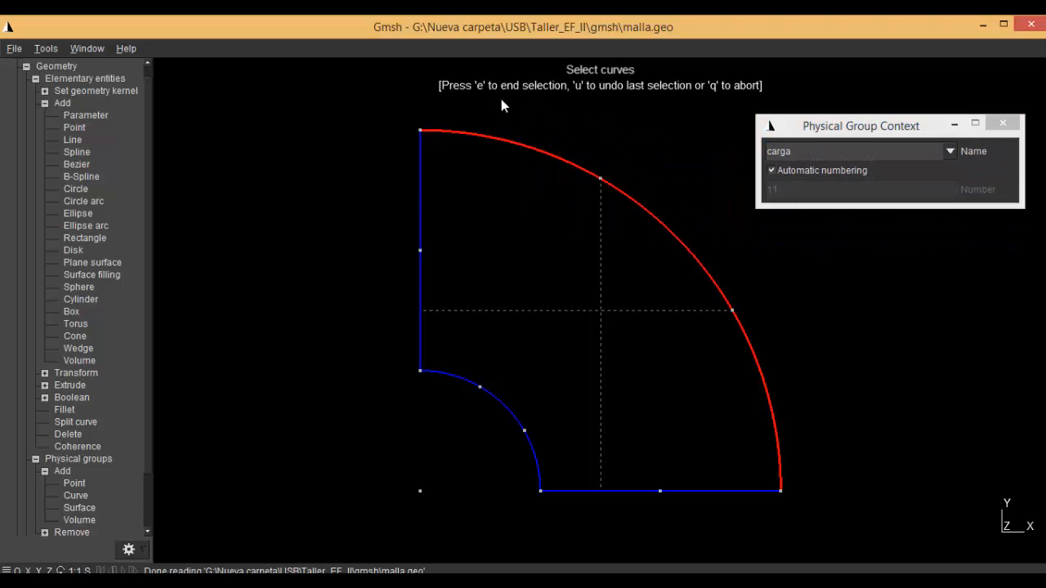
pyautogui.press('e')
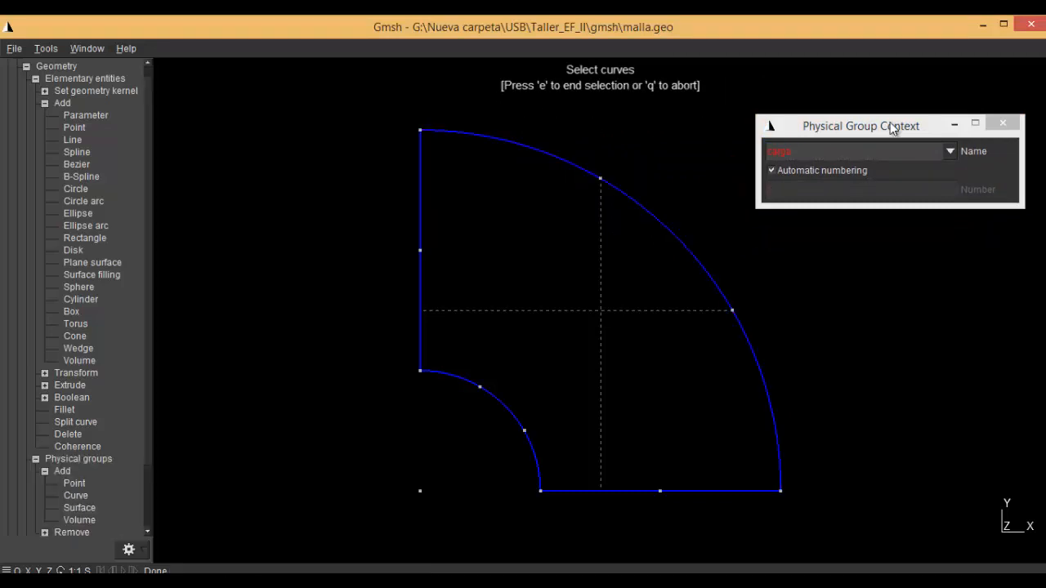
pyautogui.click(1004, 123)
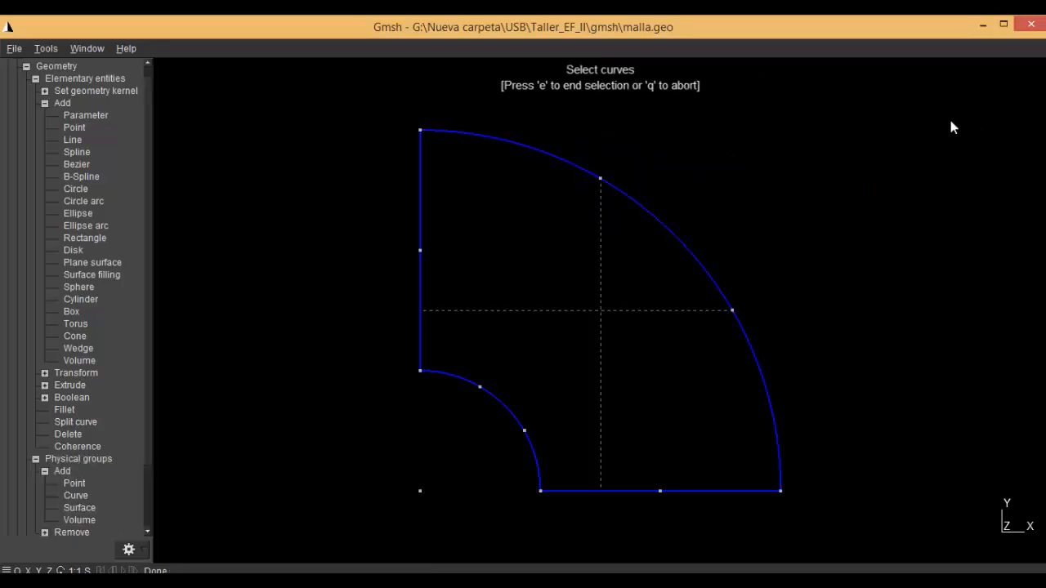
# Step: Reload malla.geo in a maximized Notepad++ window to inspect the physical curve definition, and return to Gmsh
pyautogui.hotkey('alt', 'Tab')
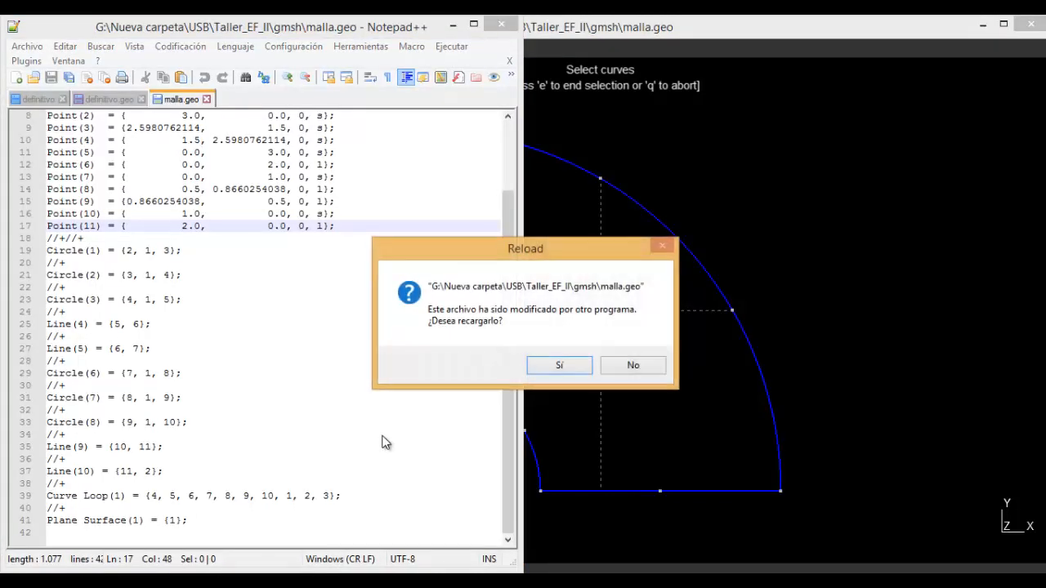
pyautogui.click(543, 364)
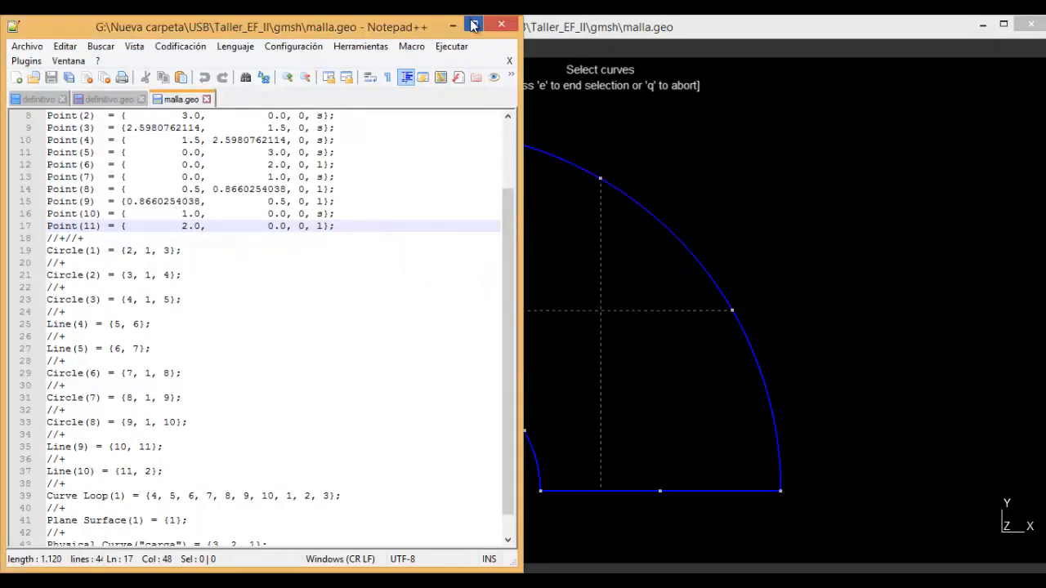
pyautogui.click(473, 27)
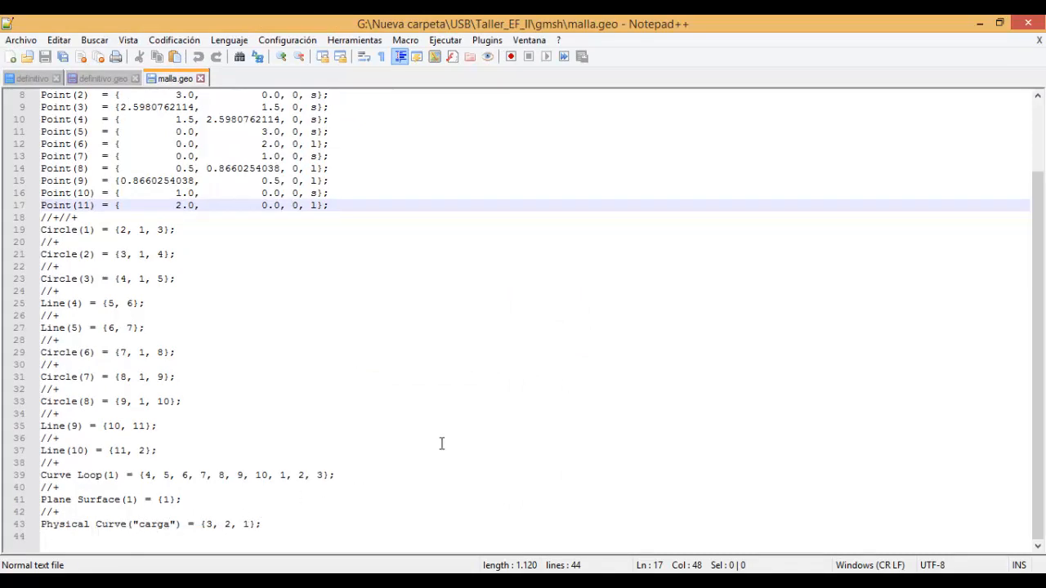
pyautogui.click(981, 24)
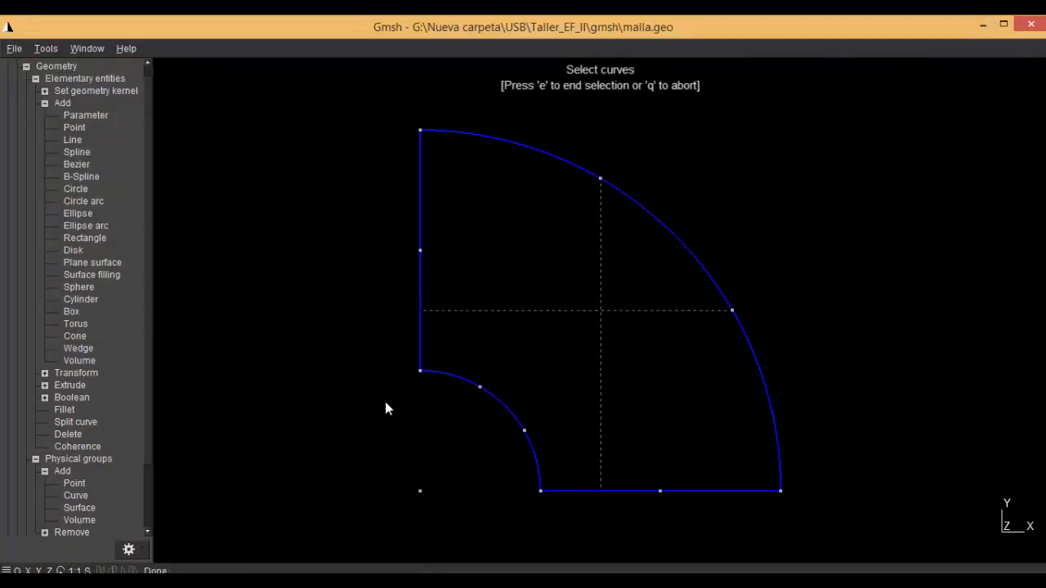
# Step: Set the element order to 3 in the general mesh options and close the options window
pyautogui.click(46, 49)
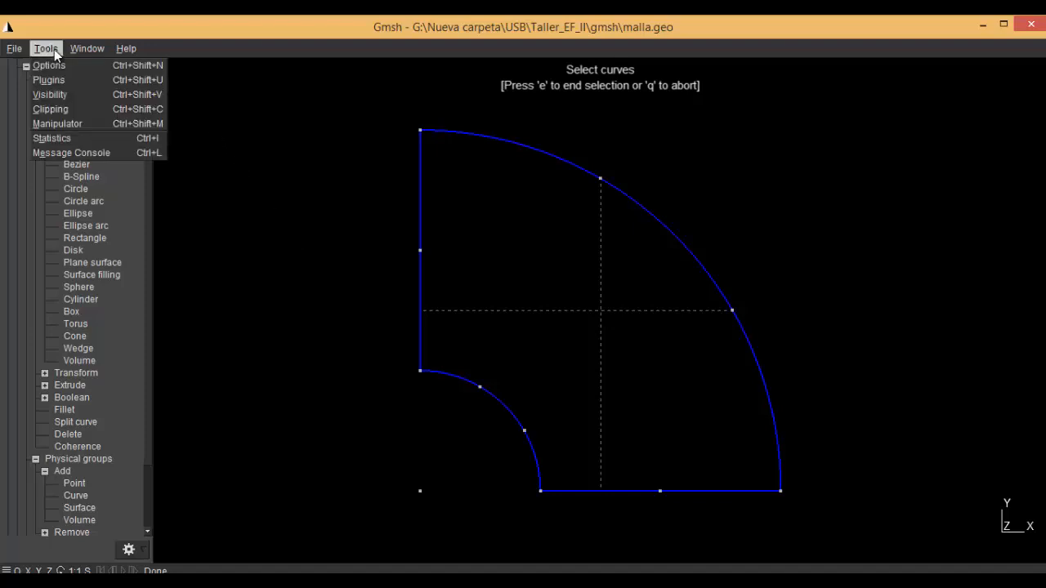
pyautogui.click(61, 64)
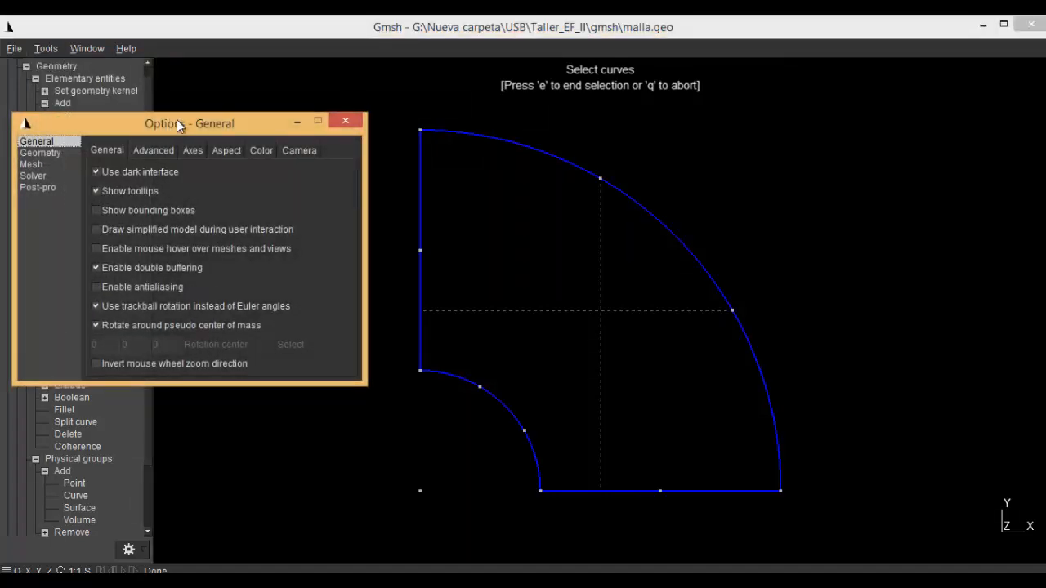
pyautogui.moveTo(135, 127); pyautogui.dragTo(417, 152)
pyautogui.click(329, 186)
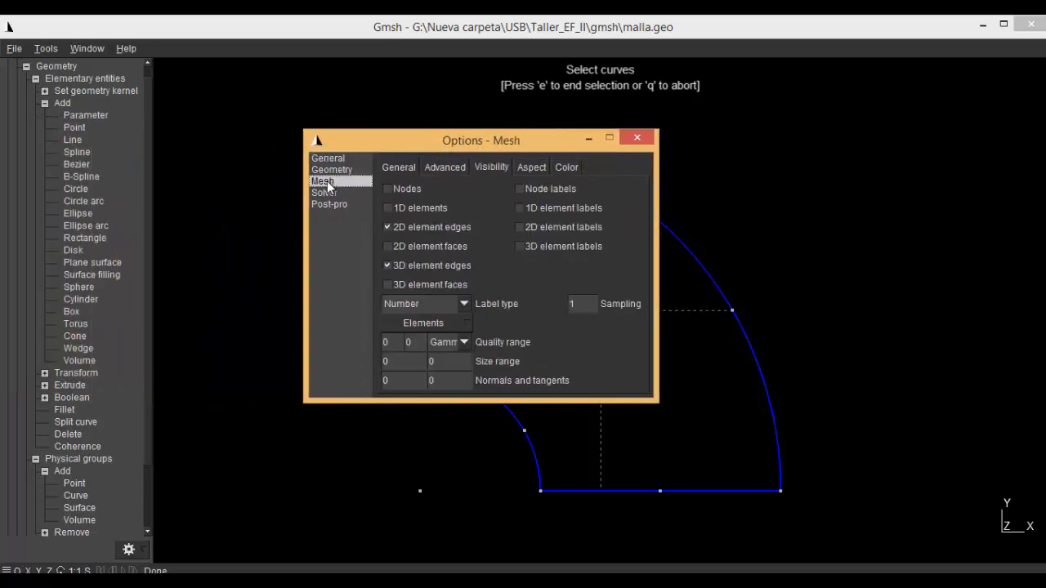
pyautogui.click(436, 166)
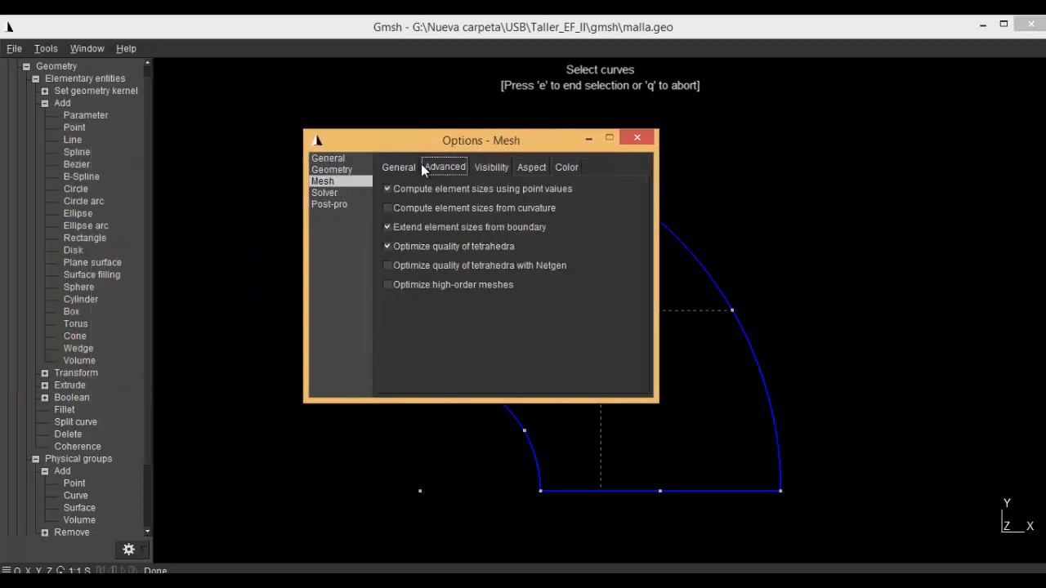
pyautogui.click(406, 167)
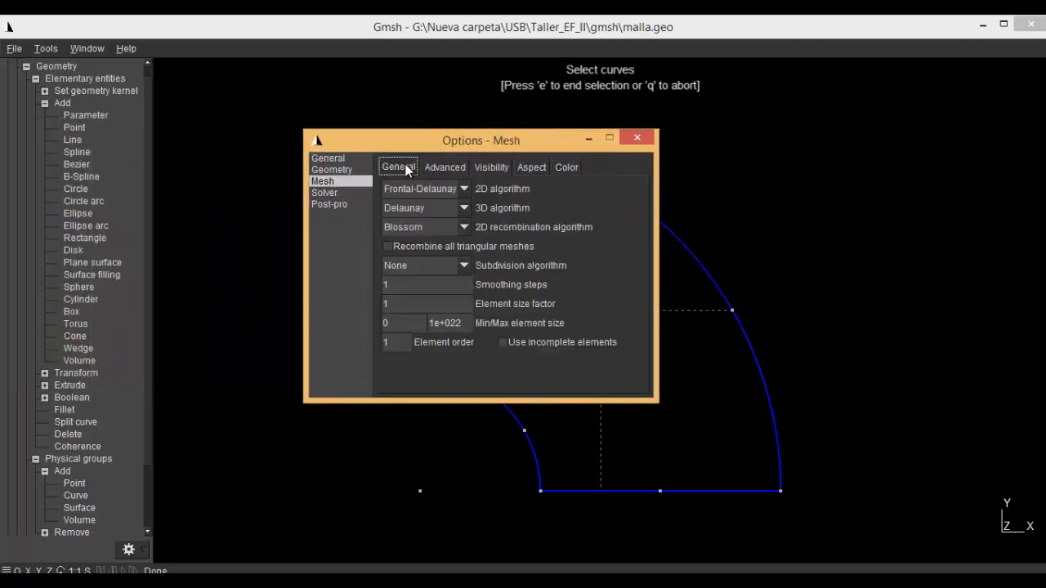
pyautogui.click(391, 343)
pyautogui.press('BackSpace')
pyautogui.write('3')
pyautogui.click(635, 140)
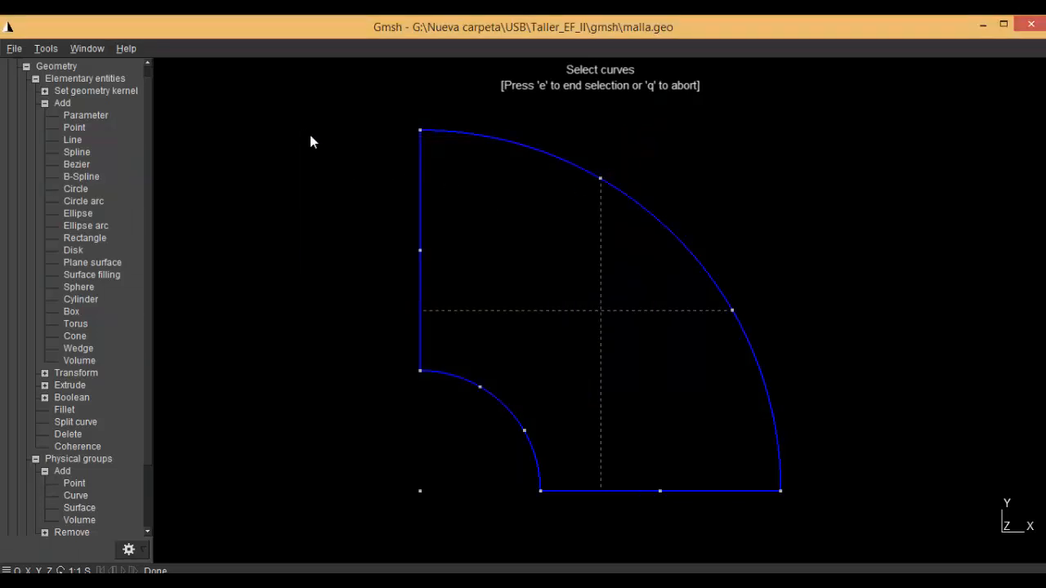
# Step: Generate the 2D mesh of the quarter ring
pyautogui.click(45, 103)
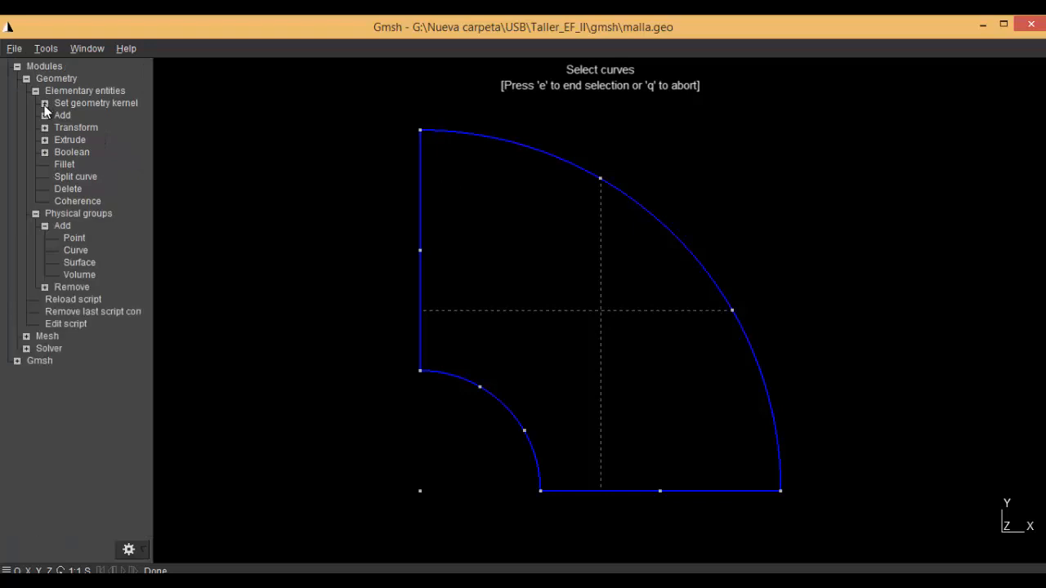
pyautogui.click(26, 336)
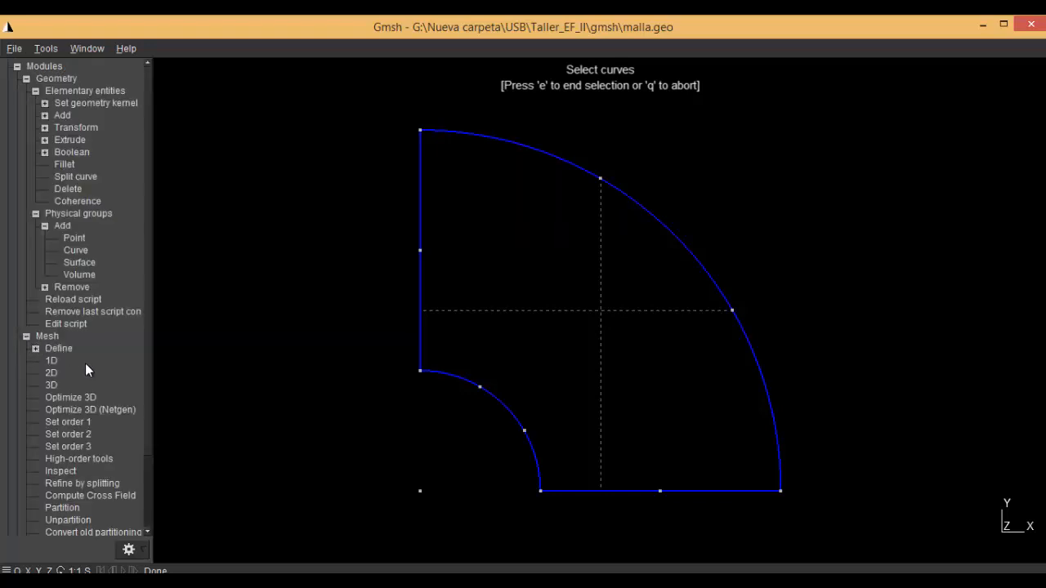
pyautogui.scroll(-1, 86, 367)
pyautogui.scroll(-1, 92, 358)
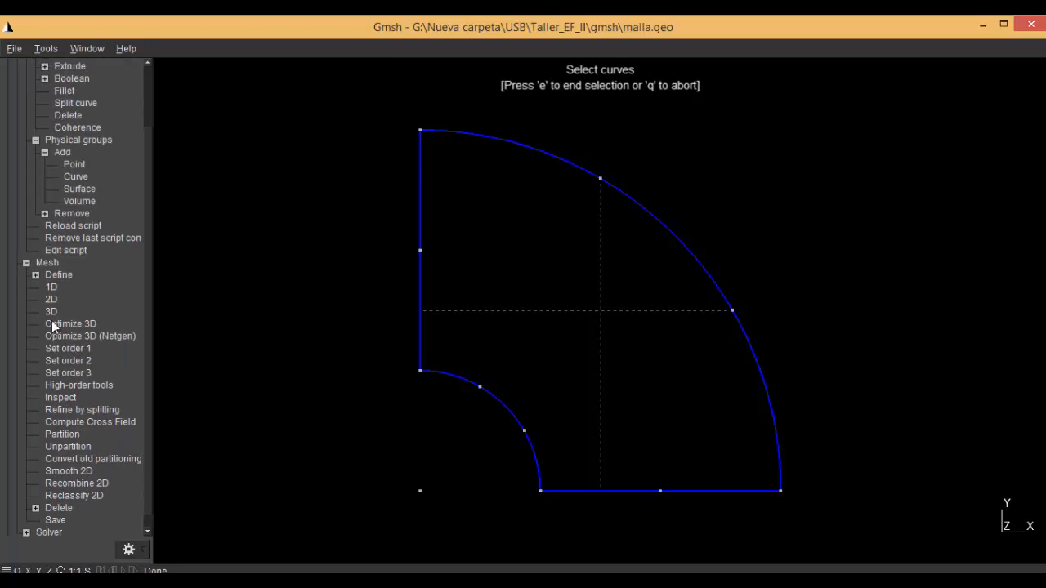
pyautogui.click(50, 300)
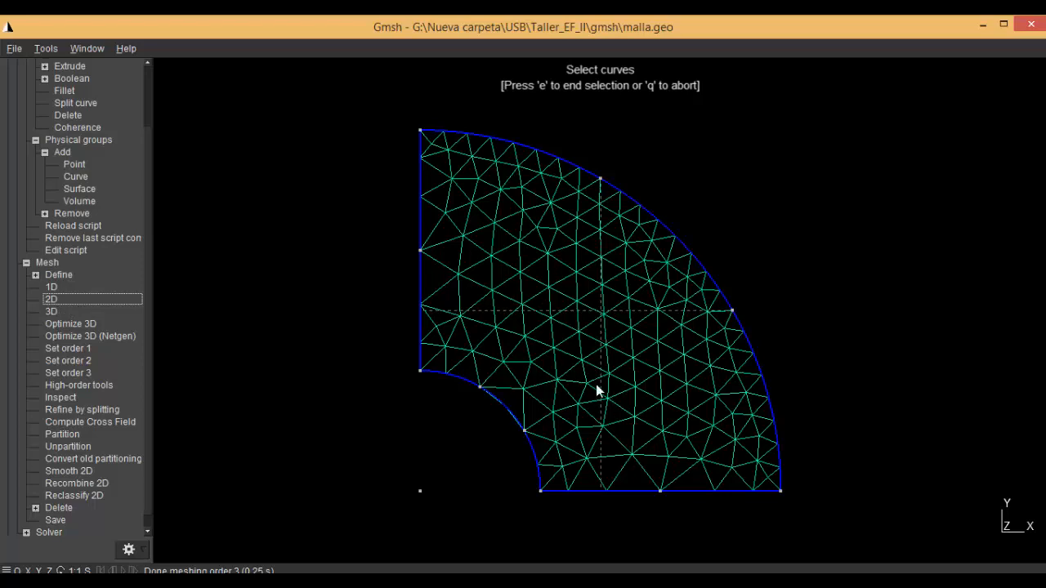
# Step: Switch to Notepad++ to review the point coordinates and size factors in malla.geo, and return to Gmsh
pyautogui.click(366, 573)
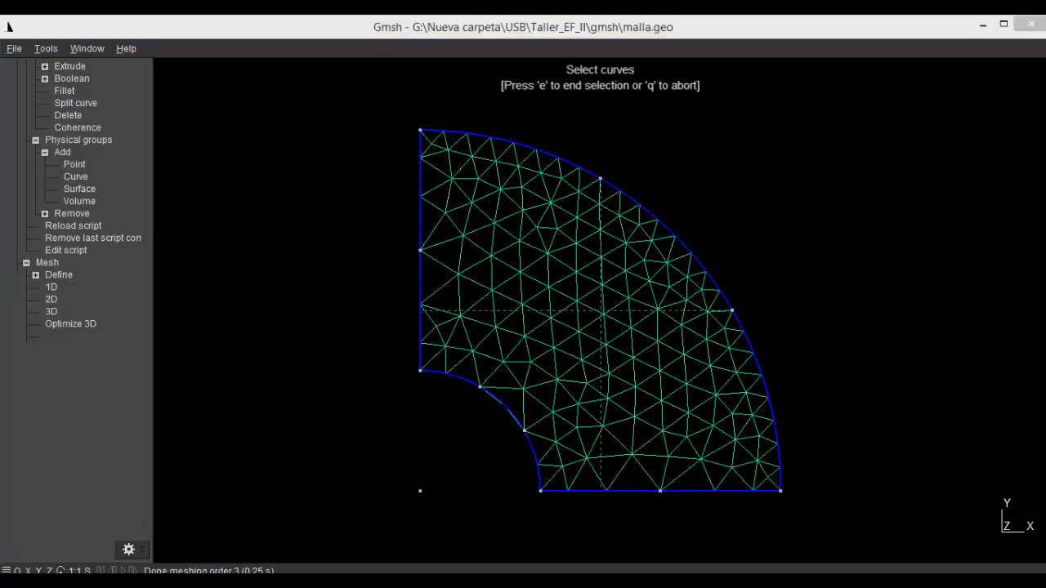
pyautogui.scroll(3, 388, 374)
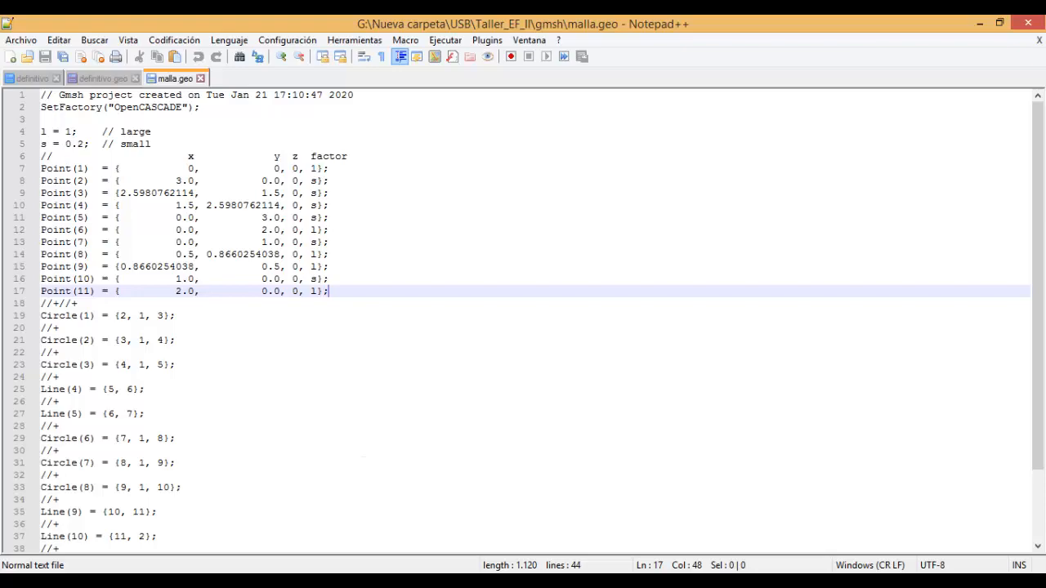
pyautogui.click(572, 582)
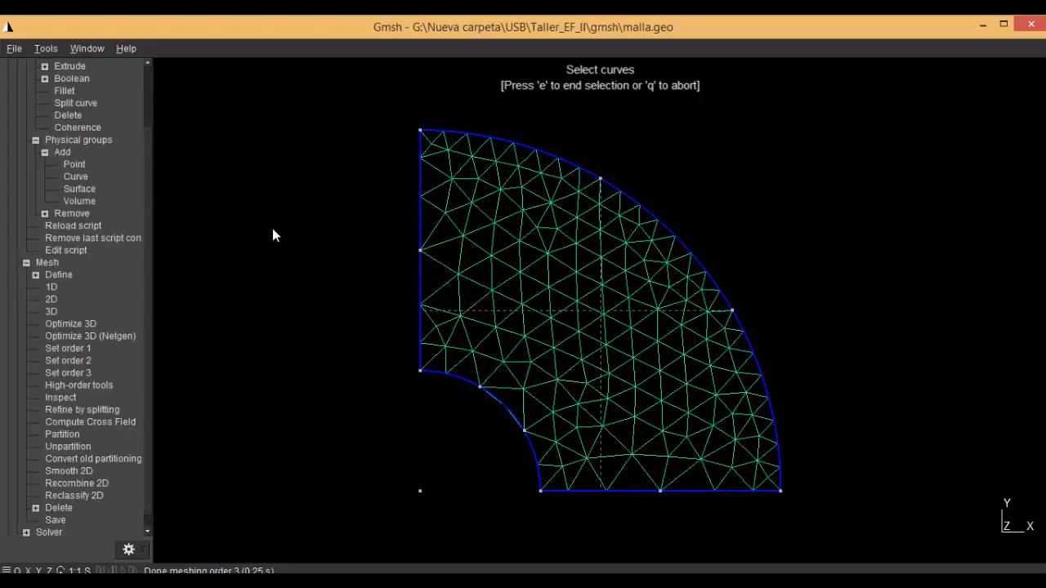
# Step: Turn on the display of nodes in the mesh visibility options and close the options window
pyautogui.click(46, 48)
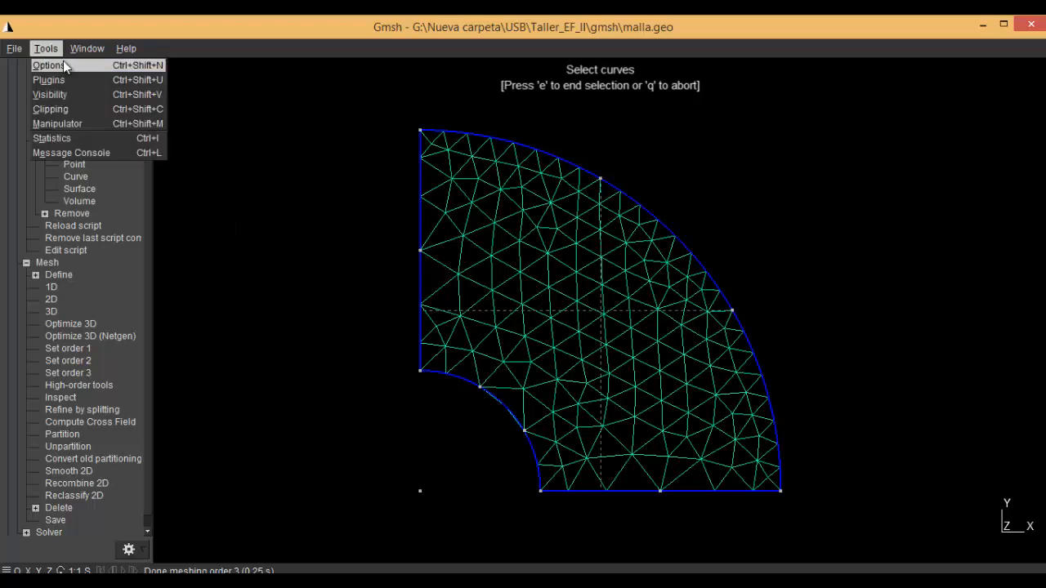
pyautogui.click(63, 61)
pyautogui.click(487, 167)
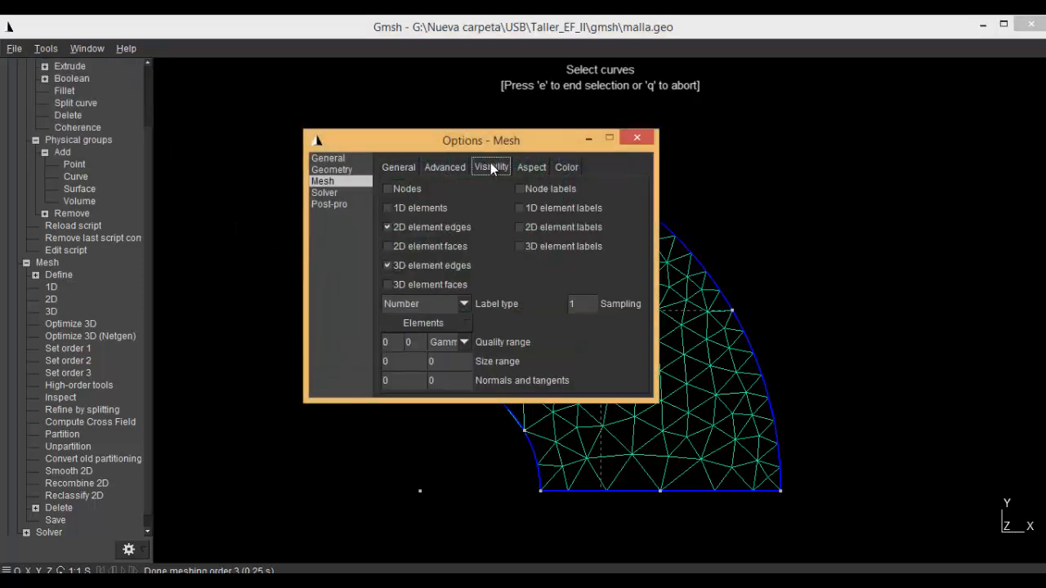
pyautogui.moveTo(383, 139); pyautogui.dragTo(211, 131)
pyautogui.click(215, 180)
pyautogui.moveTo(281, 143); pyautogui.dragTo(189, 139)
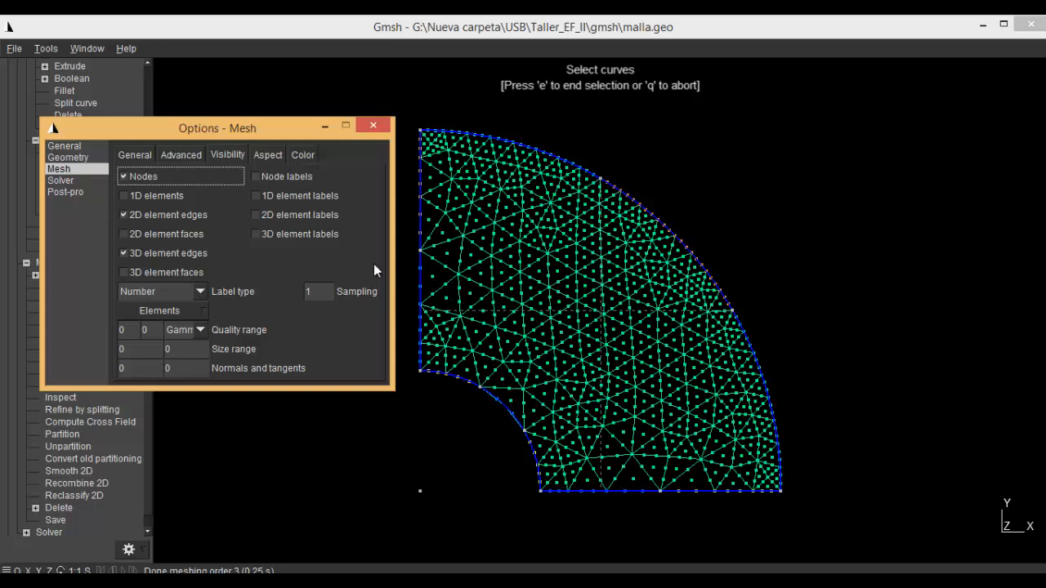
pyautogui.click(374, 125)
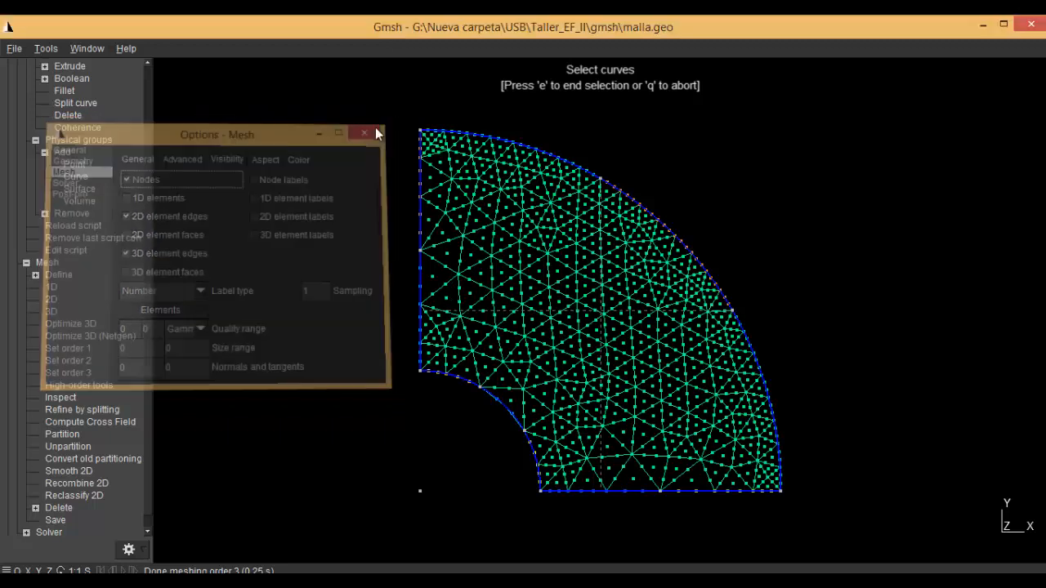
# Step: Check the point definitions of malla.geo in Notepad++ against the node distribution and go back to Gmsh
pyautogui.click(376, 579)
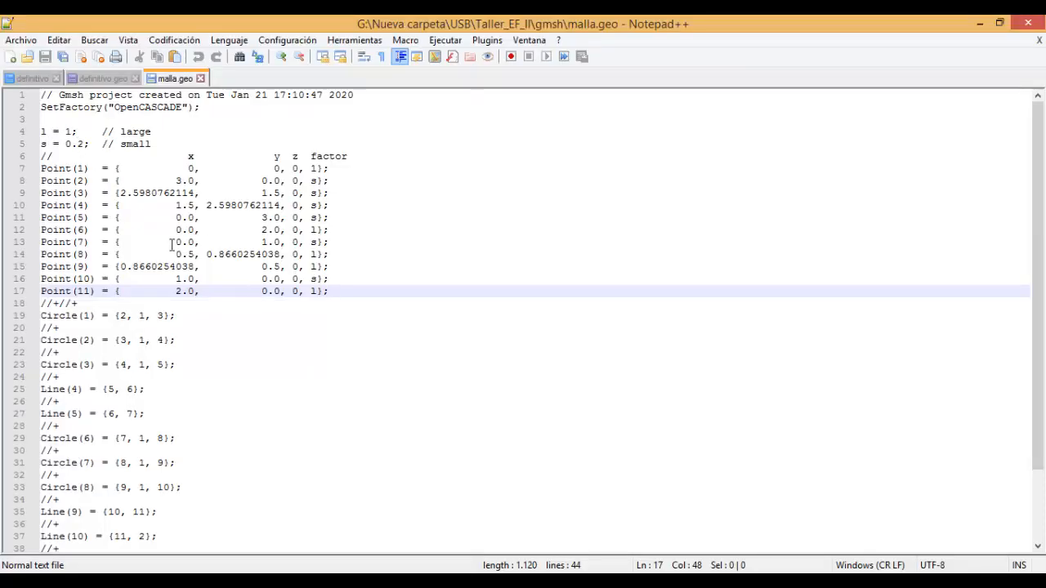
pyautogui.click(433, 578)
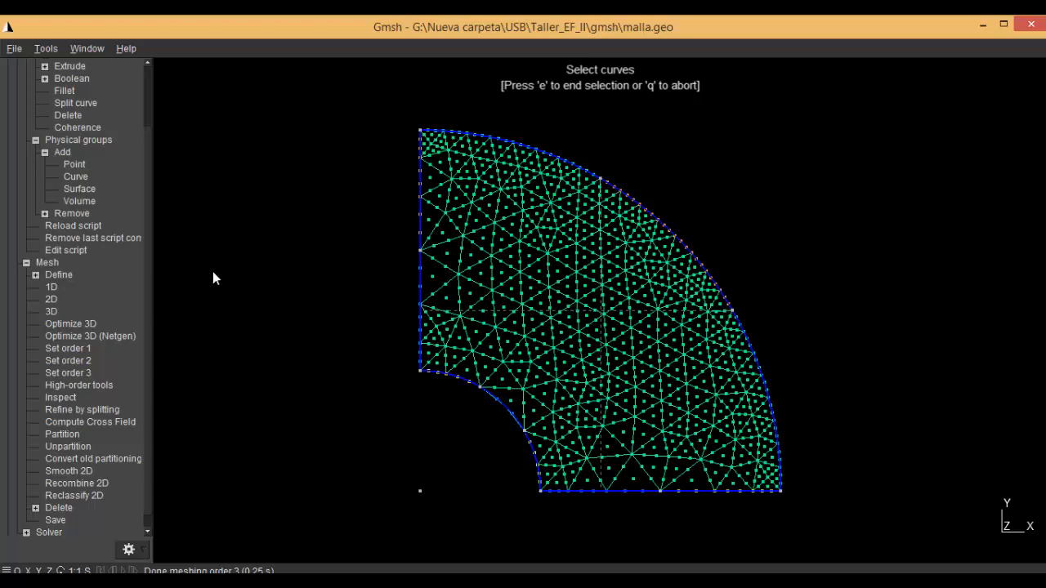
# Step: Regularize the high-order elements with a target Jacobian range of 0.70 to 1.30 and close the high-order tools
pyautogui.click(58, 387)
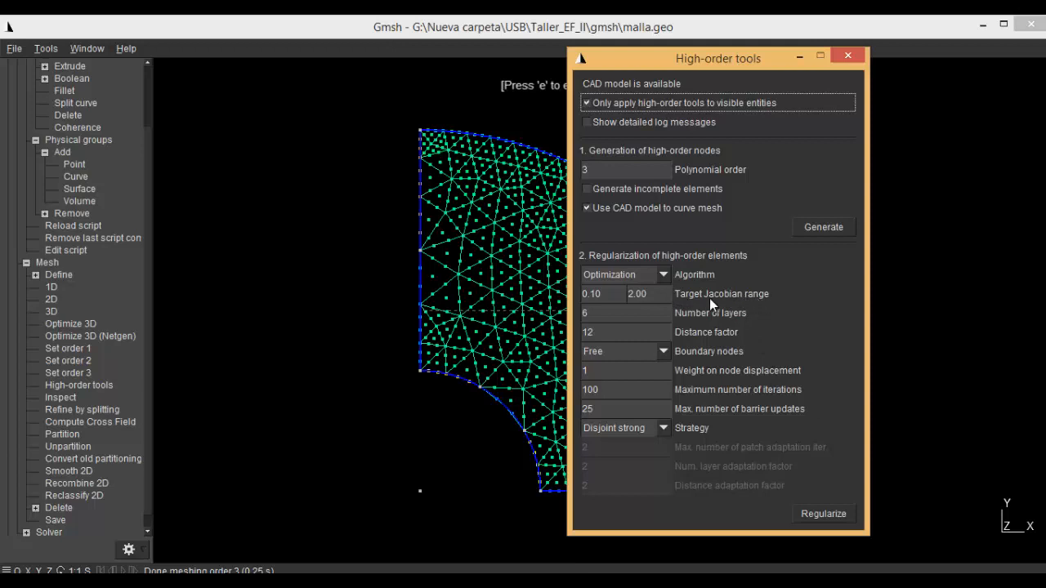
pyautogui.click(603, 296)
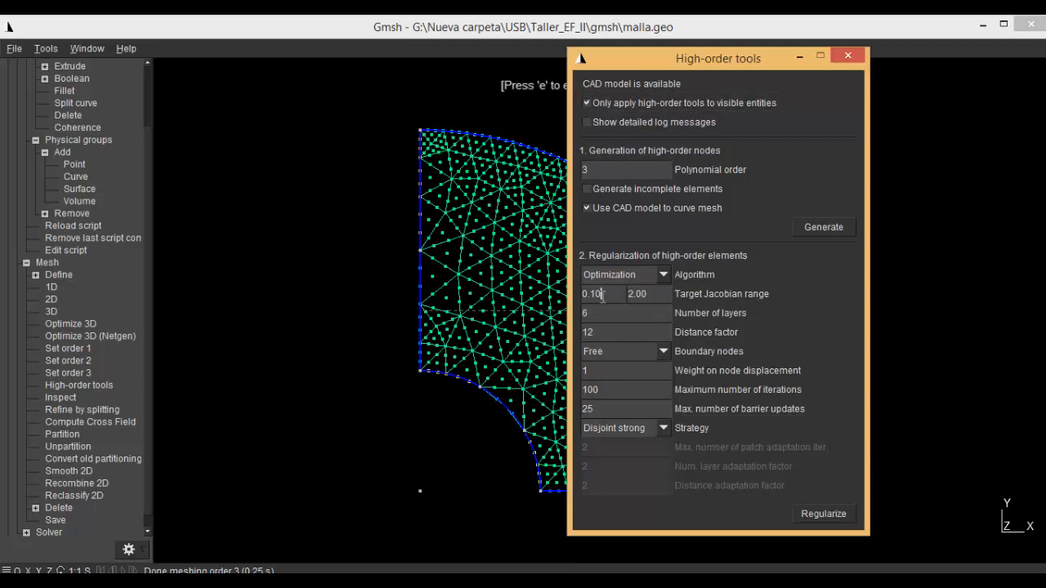
pyautogui.press('BackSpace')
pyautogui.press('BackSpace')
pyautogui.write('54')
pyautogui.moveTo(626, 299); pyautogui.dragTo(637, 302)
pyautogui.click(669, 295)
pyautogui.moveTo(669, 294); pyautogui.dragTo(610, 314)
pyautogui.moveTo(750, 61); pyautogui.dragTo(873, 52)
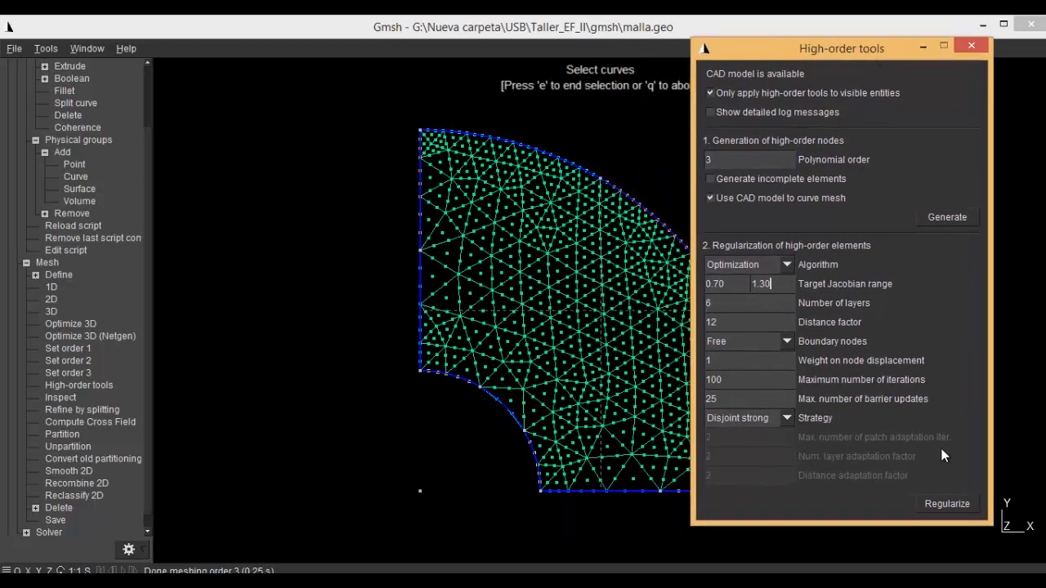
pyautogui.click(939, 503)
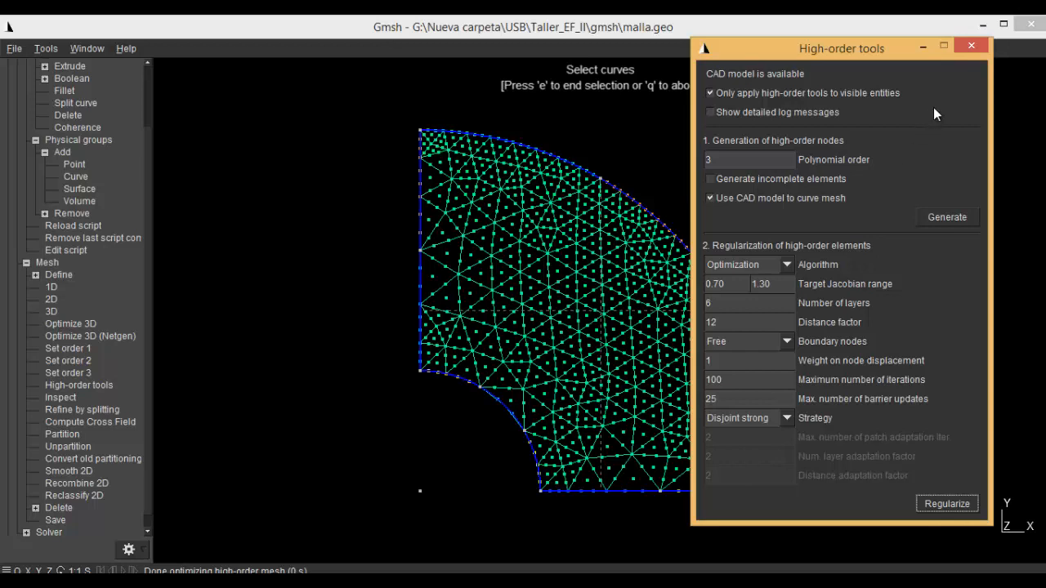
pyautogui.click(971, 49)
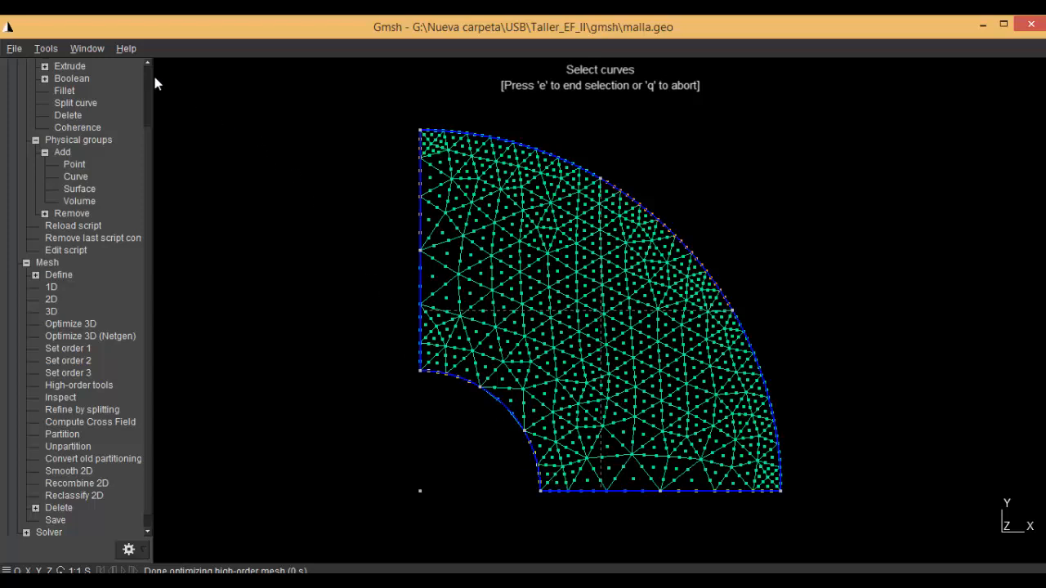
# Step: Export the mesh as "malla" in the SU2 (*.su2) mesh format to the gmsh folder
pyautogui.click(16, 49)
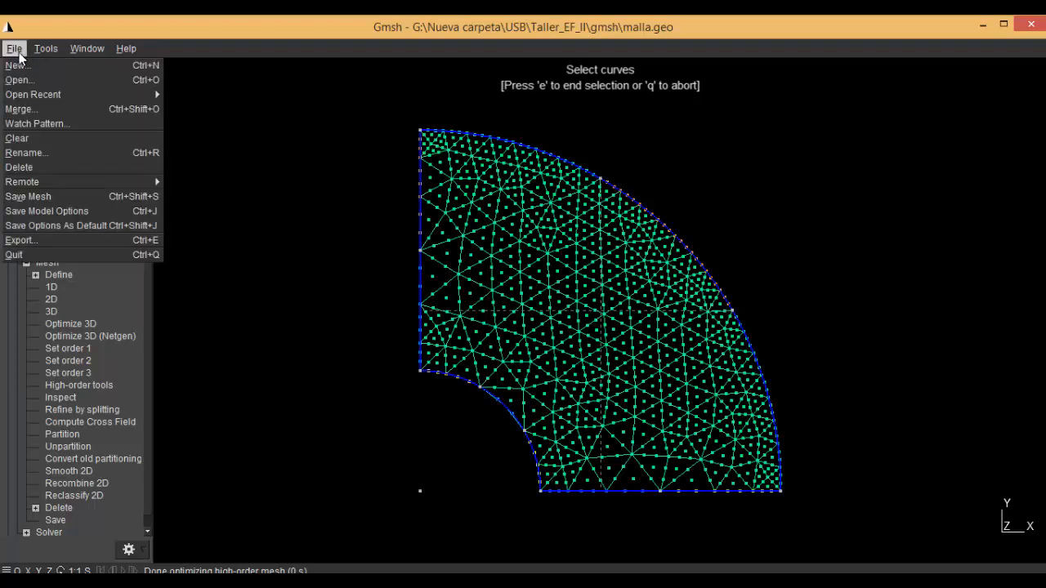
pyautogui.click(97, 244)
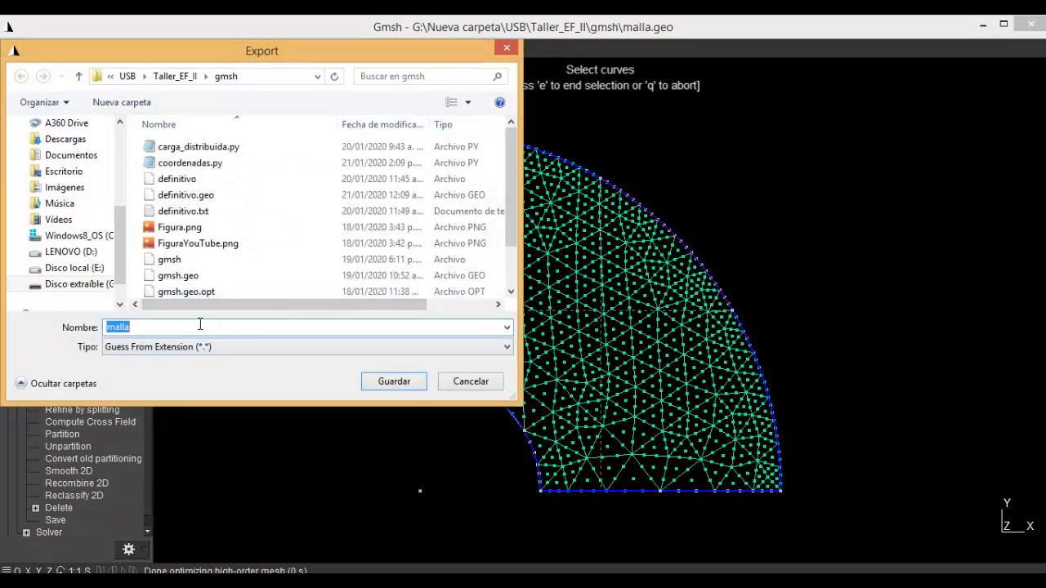
pyautogui.click(200, 325)
pyautogui.click(209, 350)
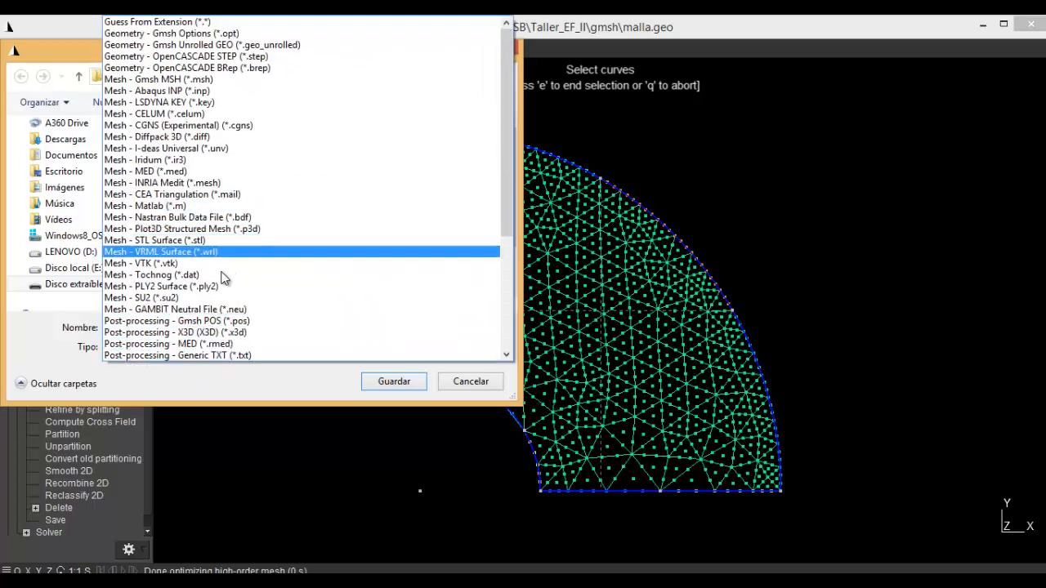
pyautogui.click(137, 298)
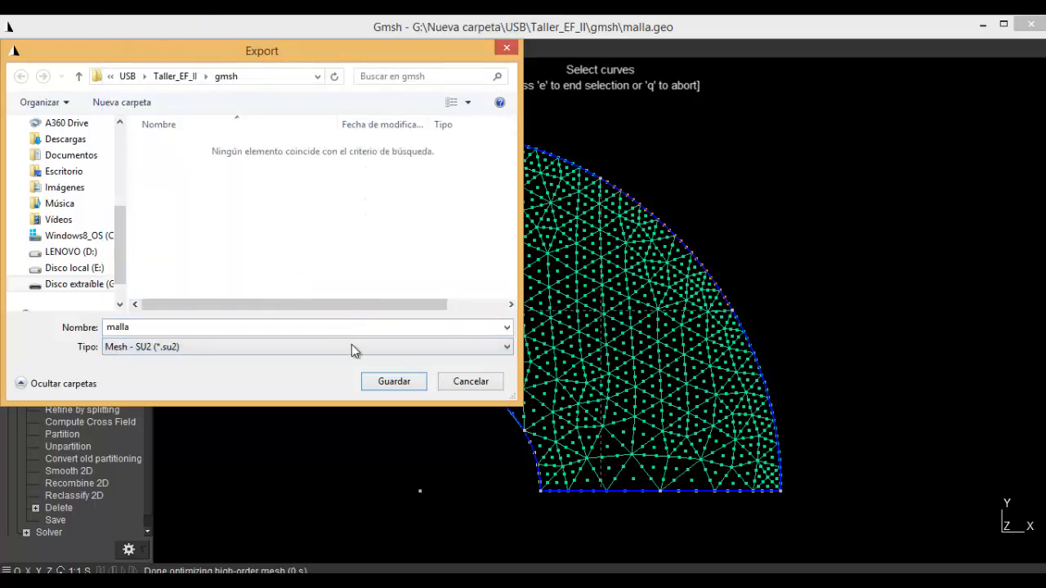
pyautogui.click(384, 385)
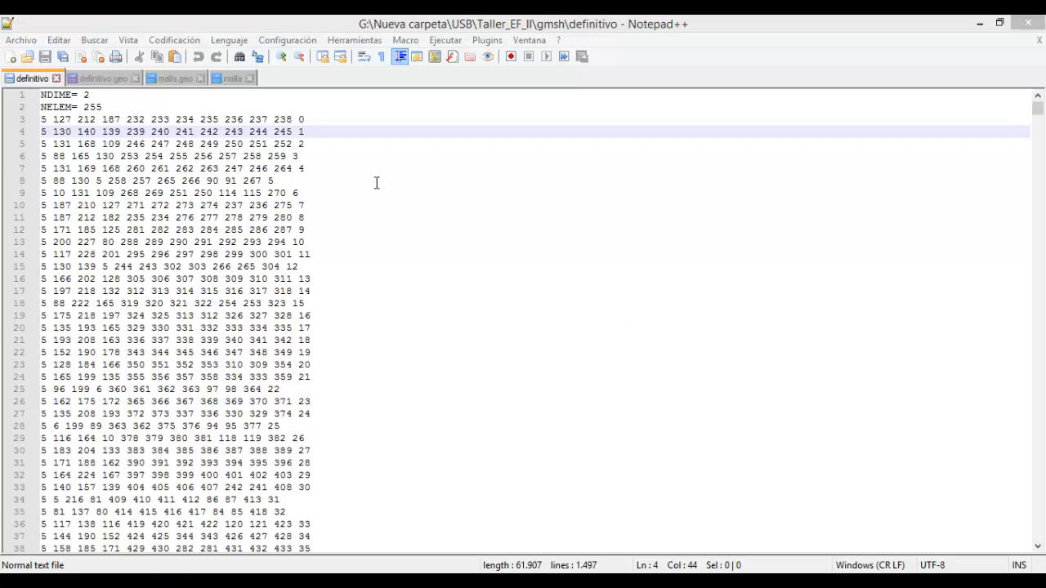
# Step: Examine the element connectivity rows and the node coordinates with their node numbers in the definitivo file in Notepad++
pyautogui.moveTo(53, 120); pyautogui.dragTo(348, 484)
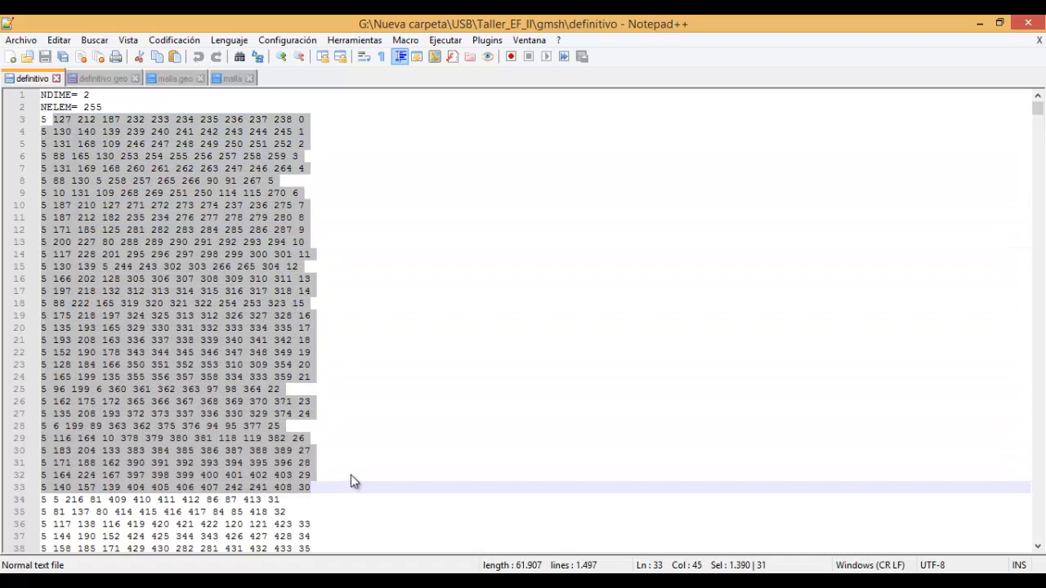
pyautogui.click(229, 205)
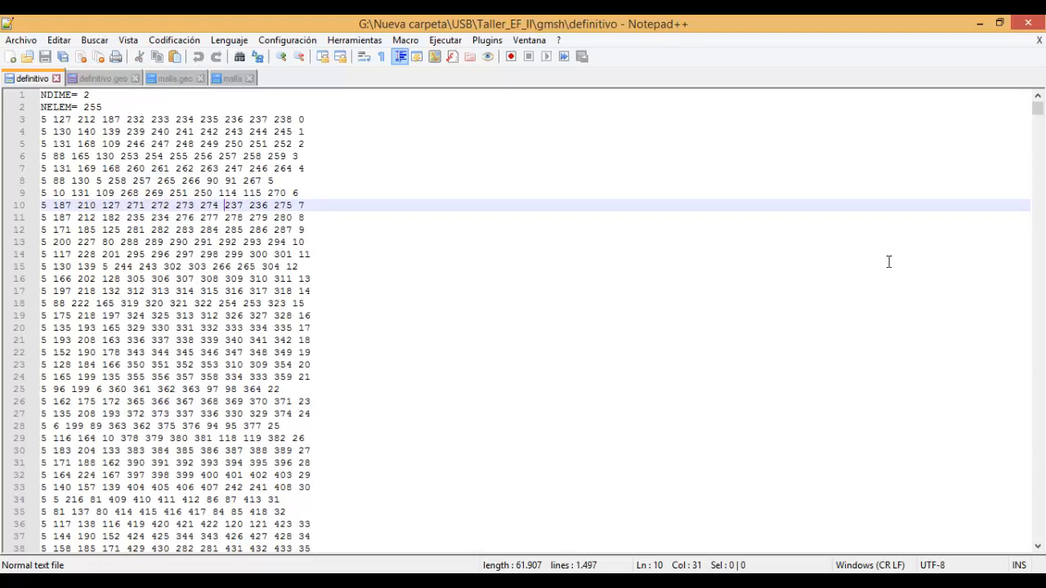
pyautogui.moveTo(1039, 117); pyautogui.dragTo(1031, 200)
pyautogui.moveTo(96, 328); pyautogui.dragTo(108, 328)
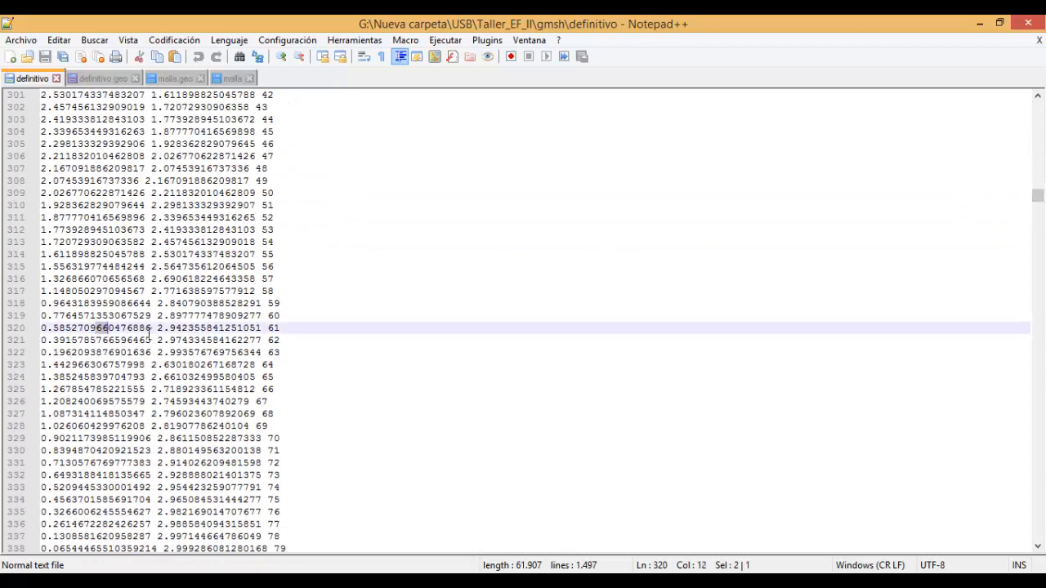
pyautogui.click(249, 327)
pyautogui.moveTo(283, 328); pyautogui.dragTo(268, 327)
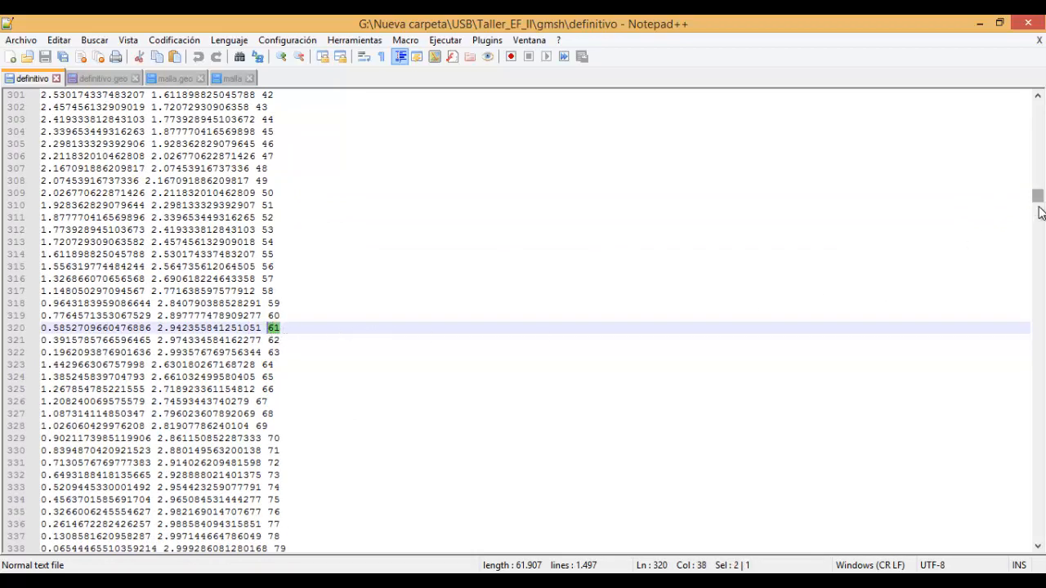
# Step: Examine the "carga" marker tag and its list of boundary elements at the end of the definitivo file
pyautogui.moveTo(1039, 205); pyautogui.dragTo(1016, 550)
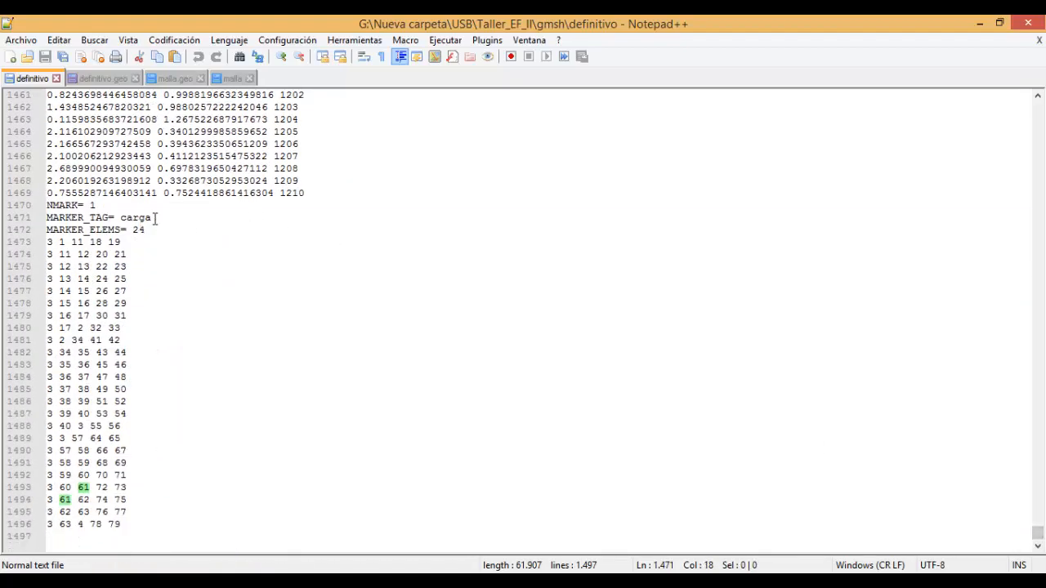
pyautogui.moveTo(152, 219); pyautogui.dragTo(119, 219)
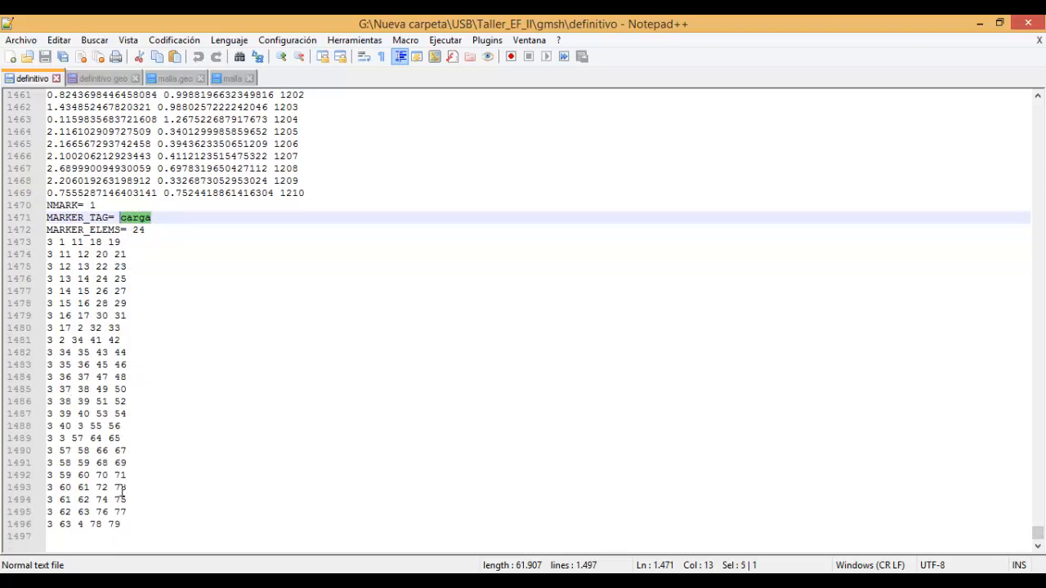
pyautogui.moveTo(126, 523); pyautogui.dragTo(42, 240)
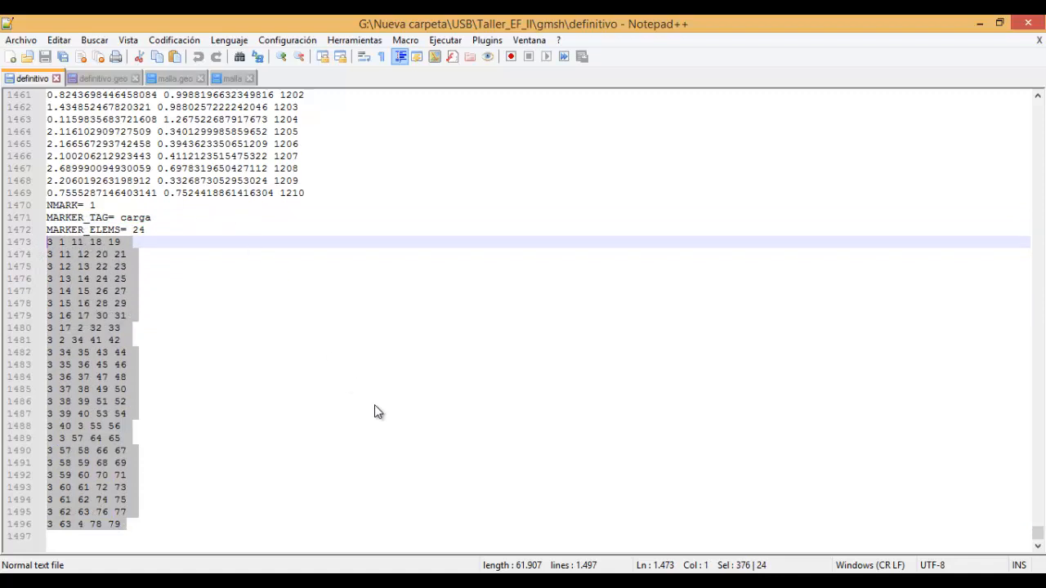
pyautogui.click(125, 524)
pyautogui.moveTo(123, 524); pyautogui.dragTo(41, 242)
# Step: Switch to Figura.png in the photo viewer to review the load diagram of the quarter ring
pyautogui.hotkey('alt', 'Tab')
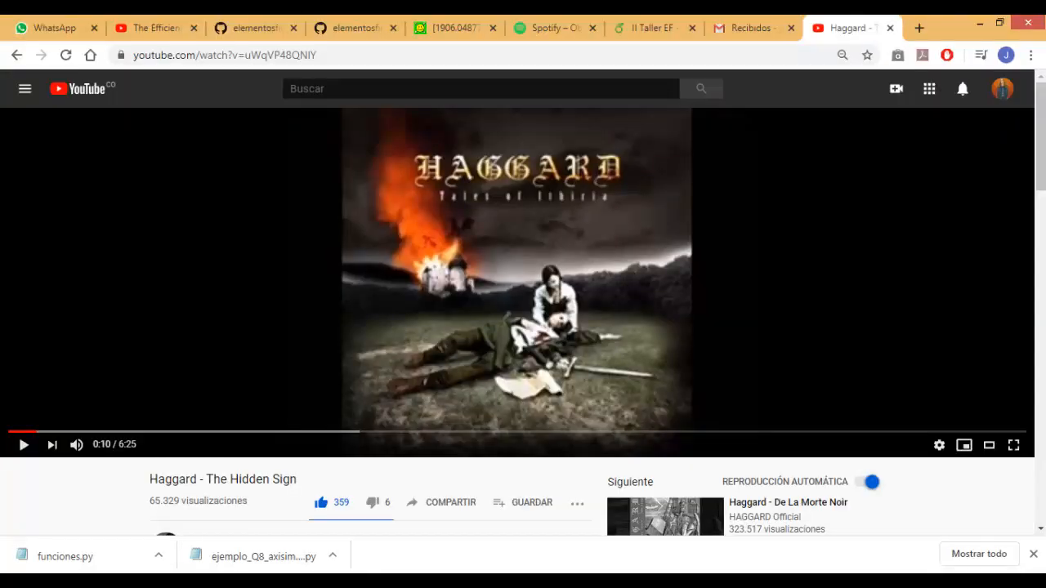
pyautogui.hotkey('alt', 'Tab')
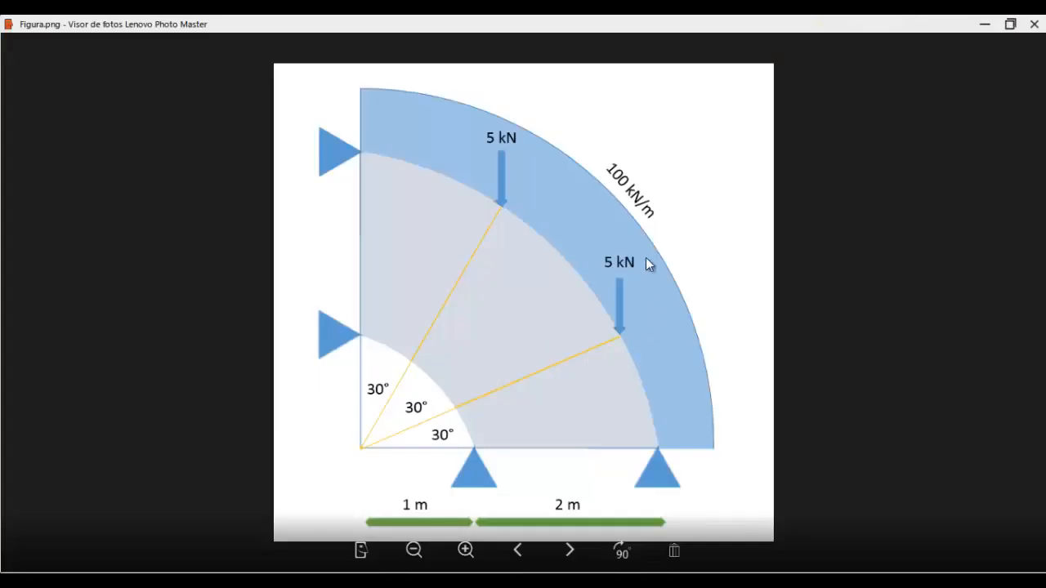